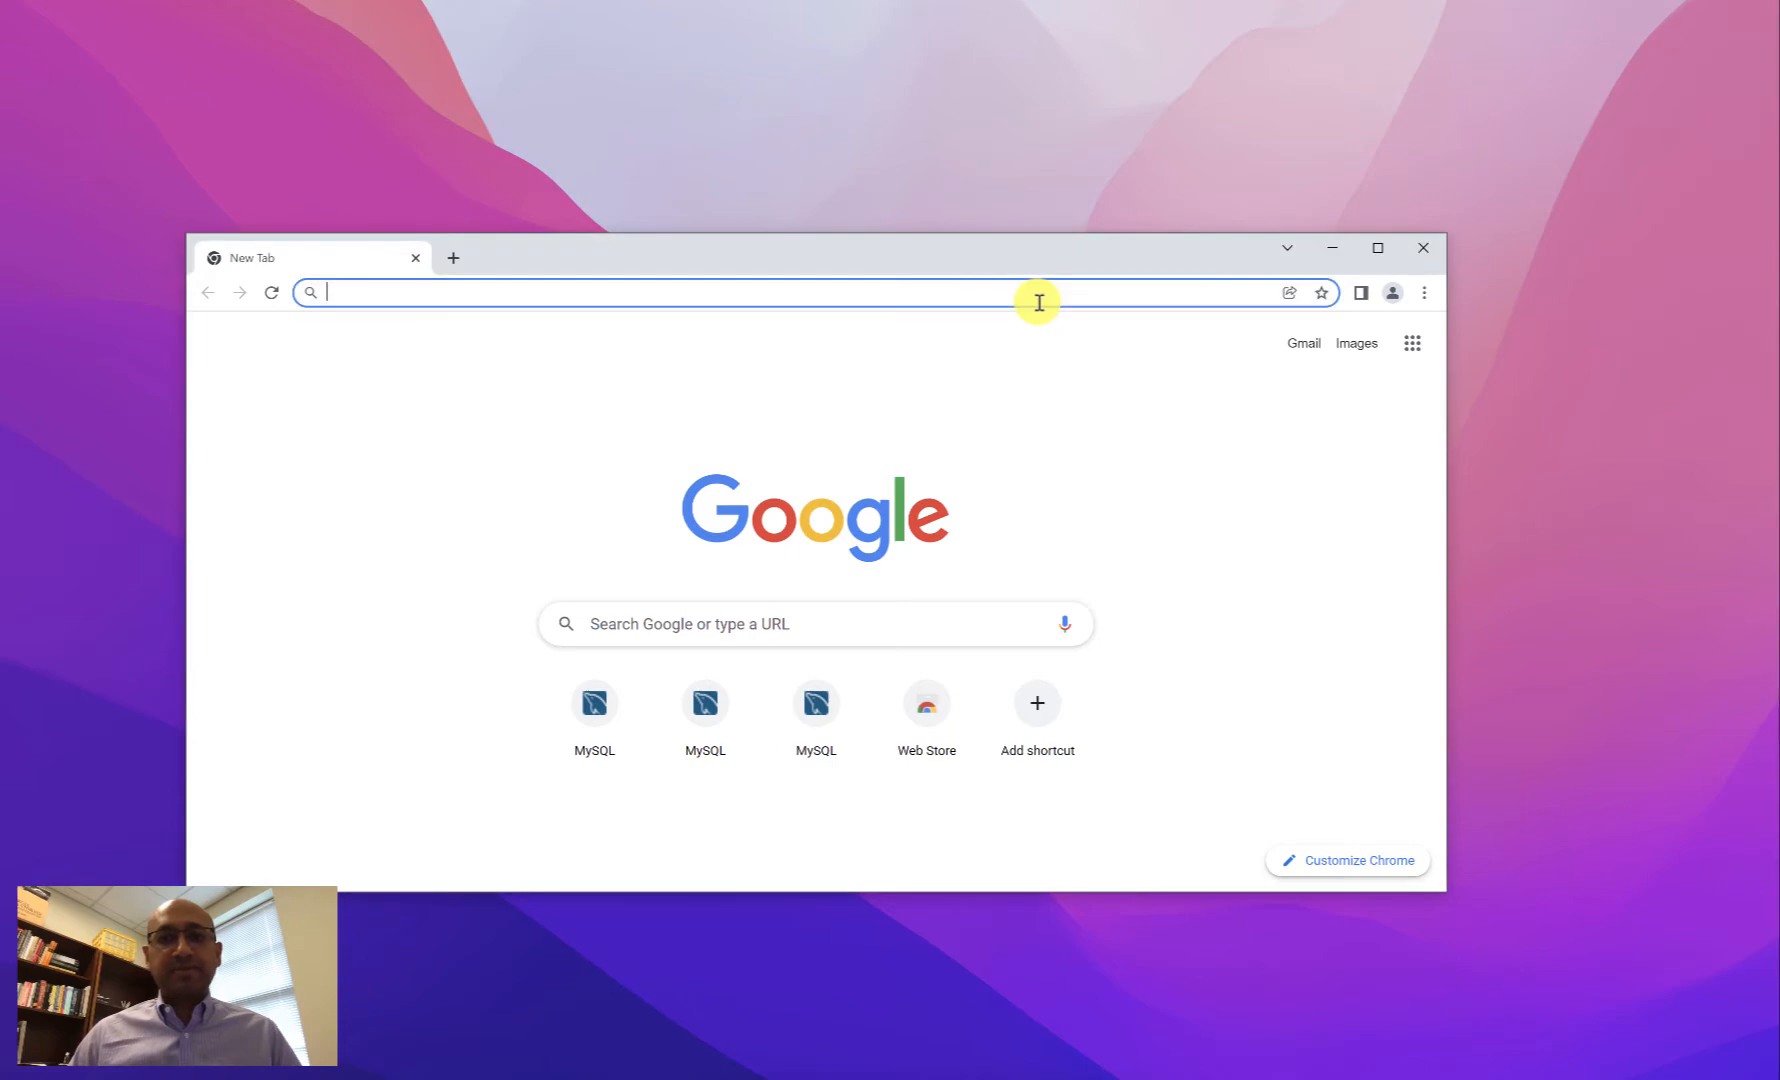
type("www")
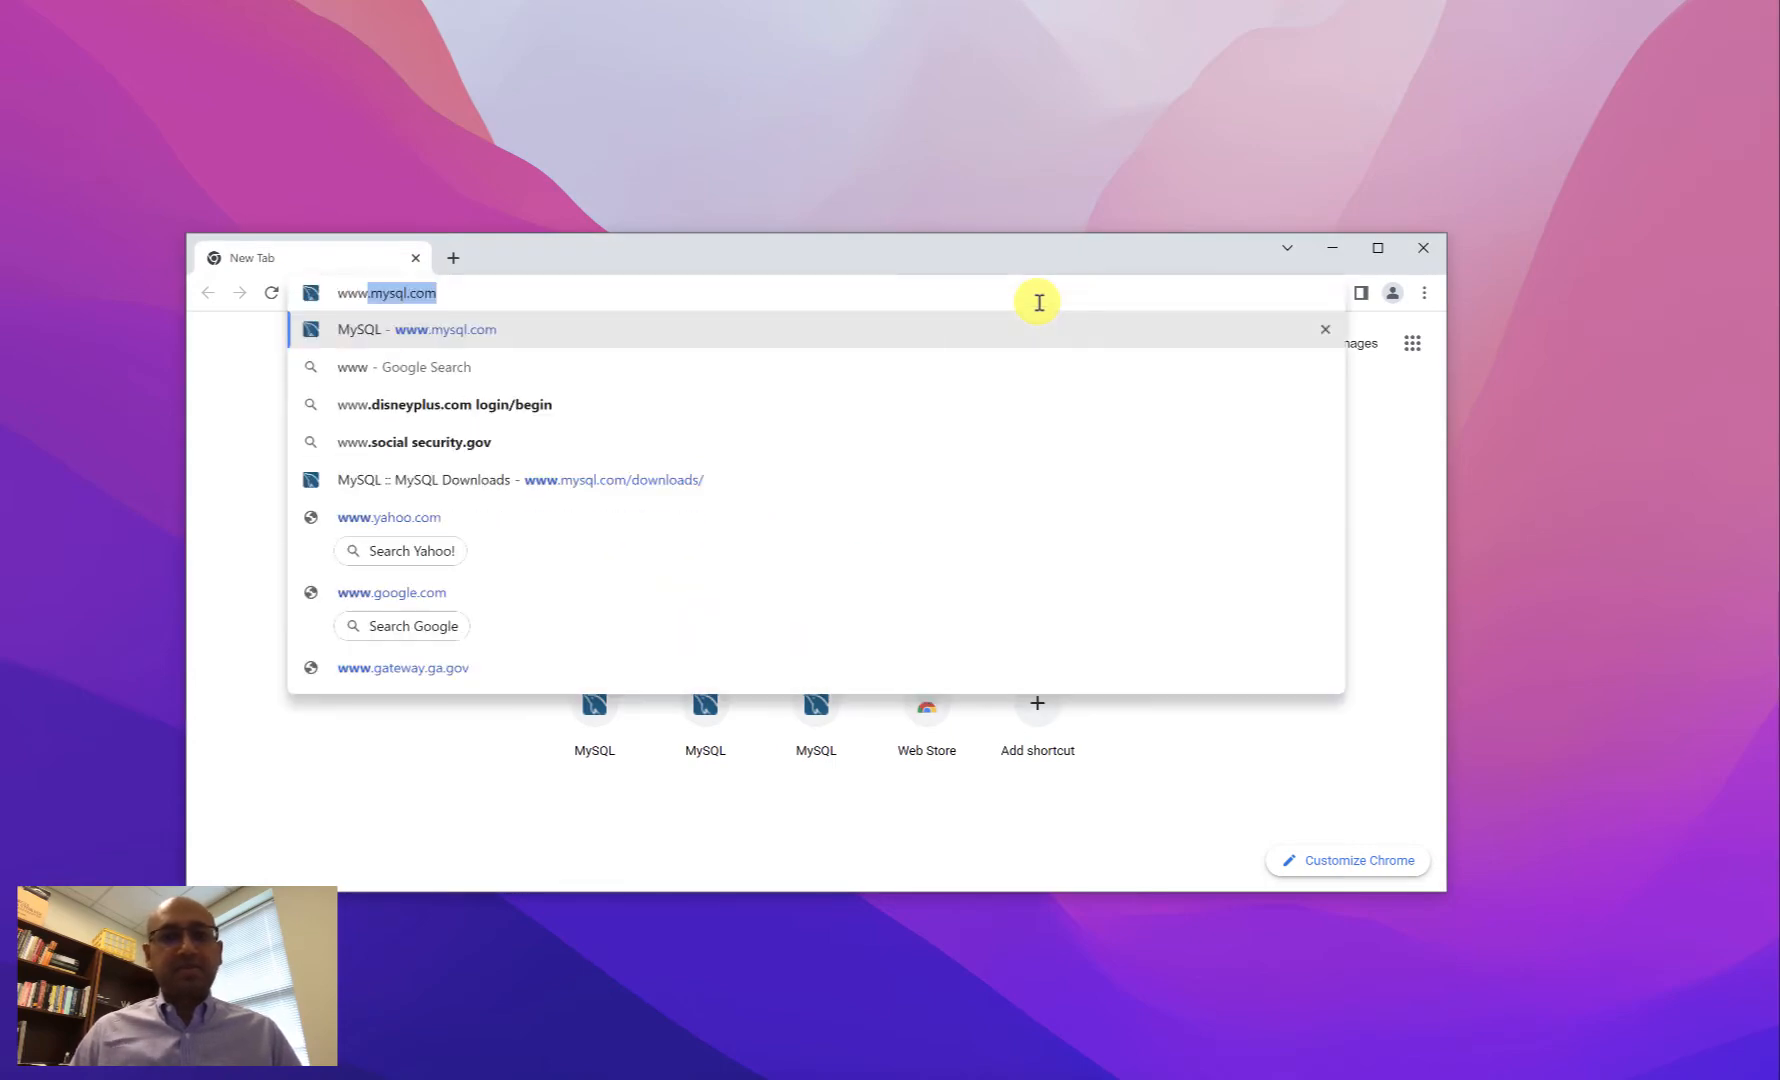
type(".mysql.com")
key("Delete")
key("Return")
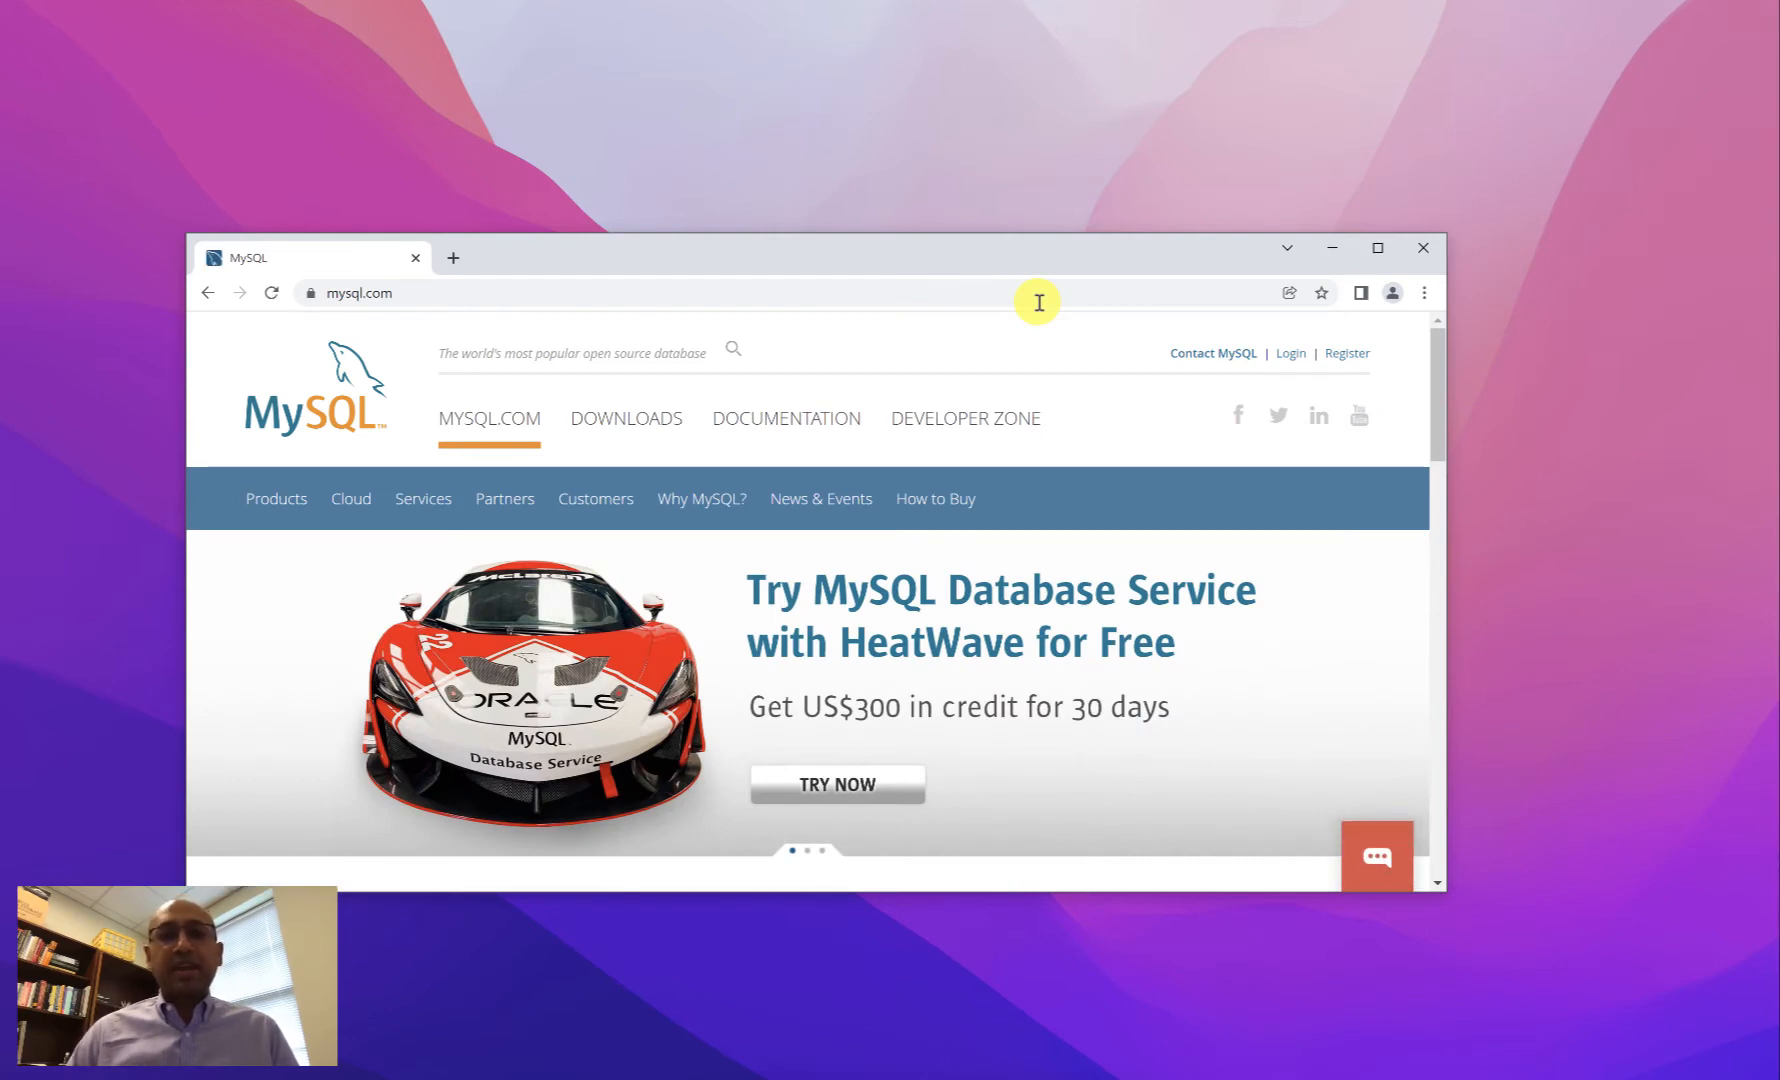
- Go through DOWNLOADS and MySQL Community (GPL) Downloads to MySQL Installer for Windows
left_click(650, 428)
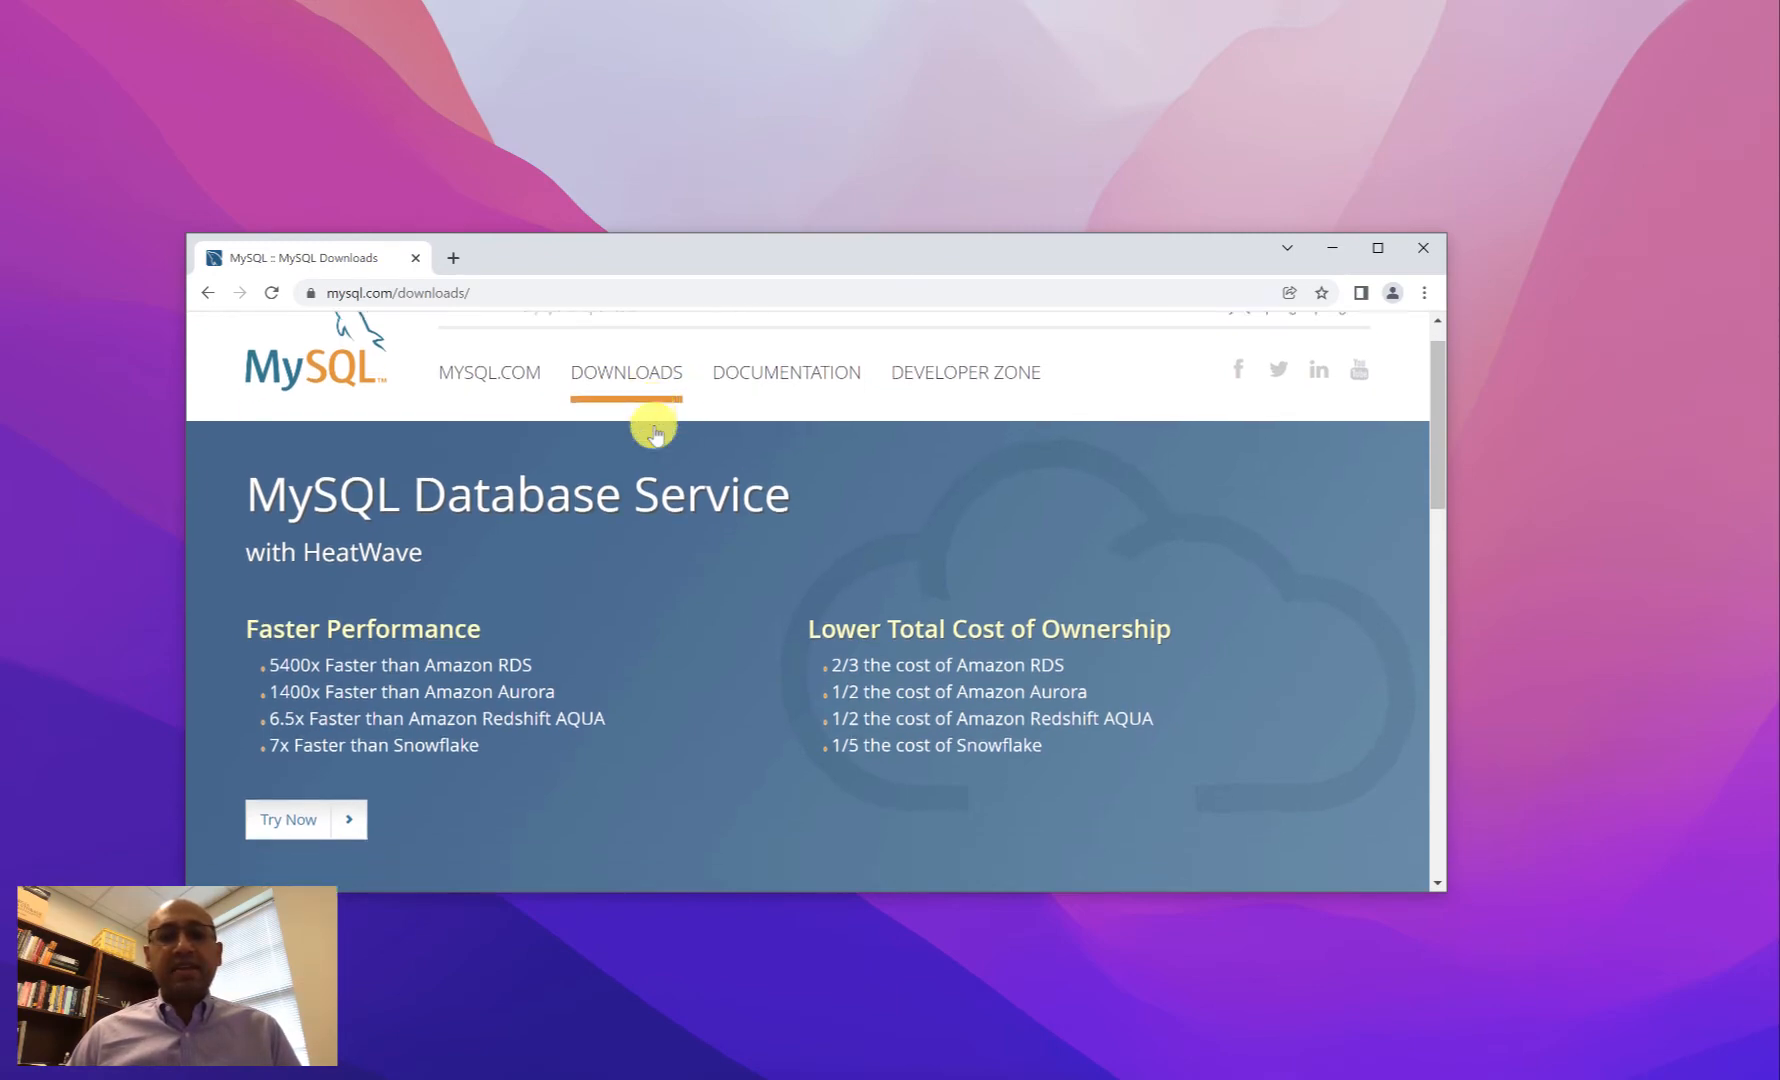
scroll(655, 430, "down", 10)
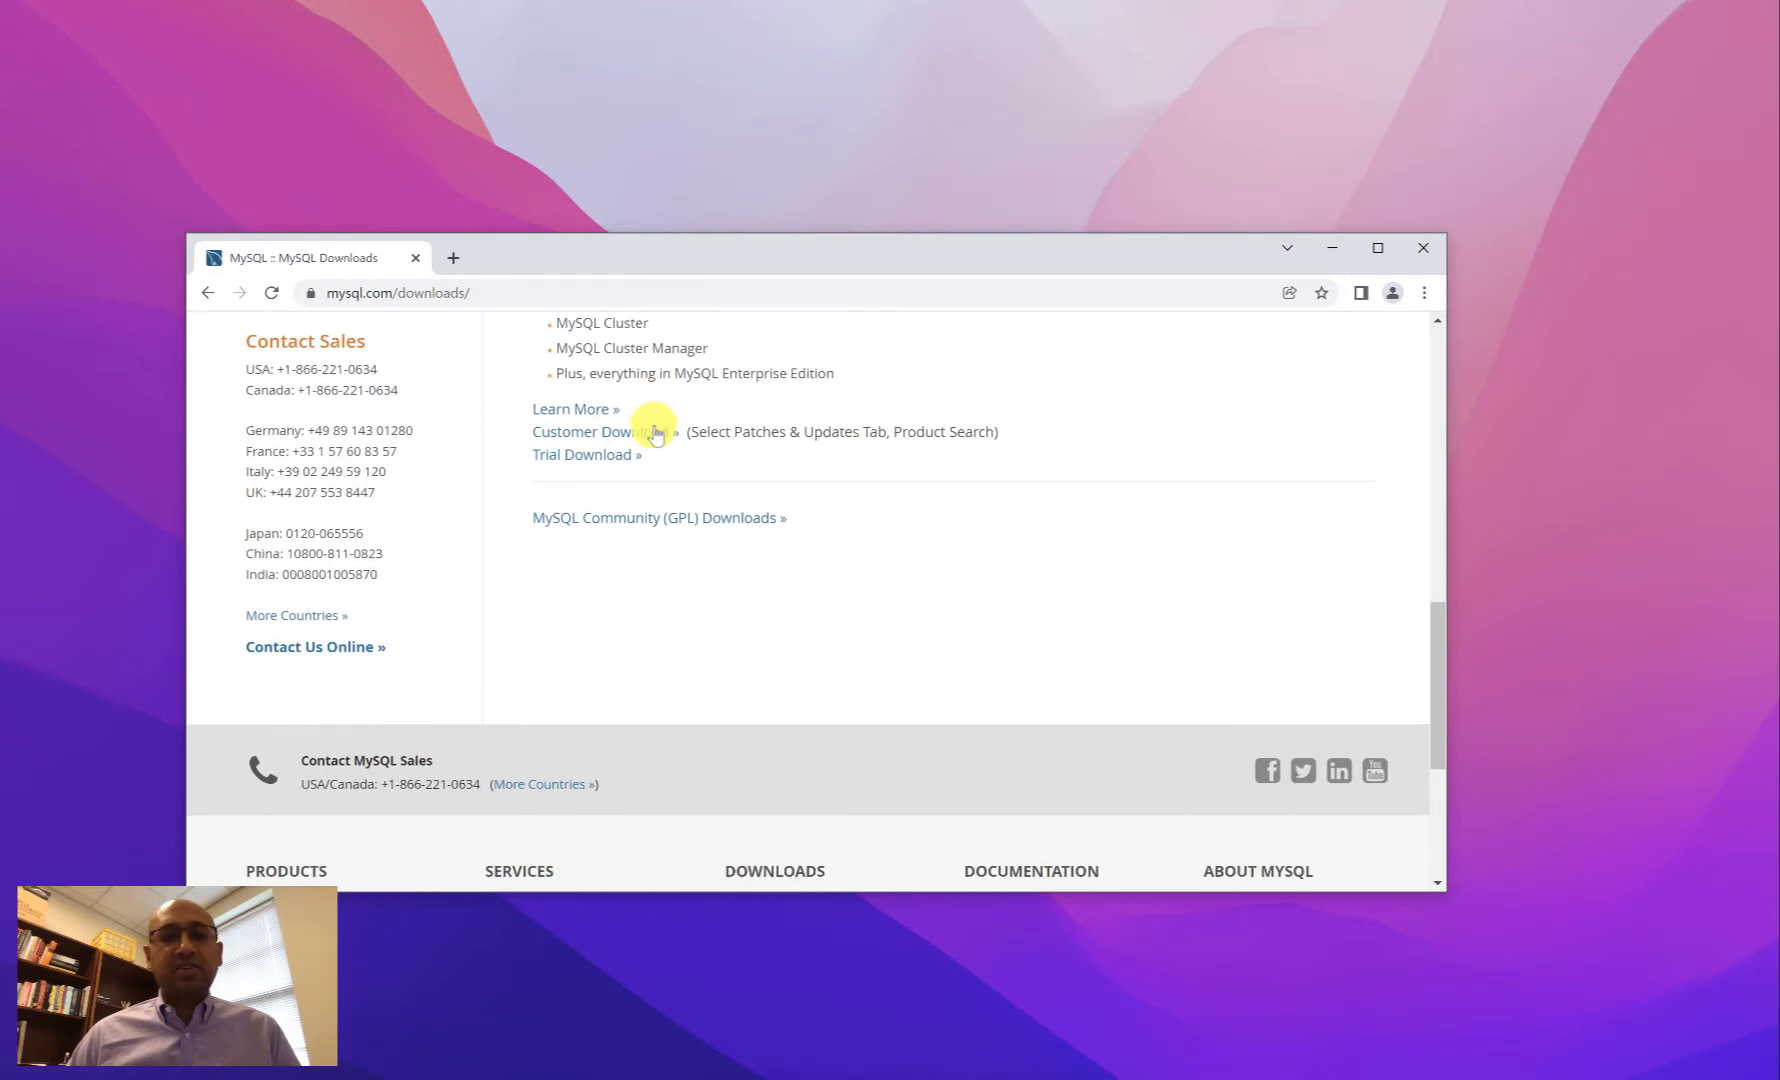
left_click(641, 519)
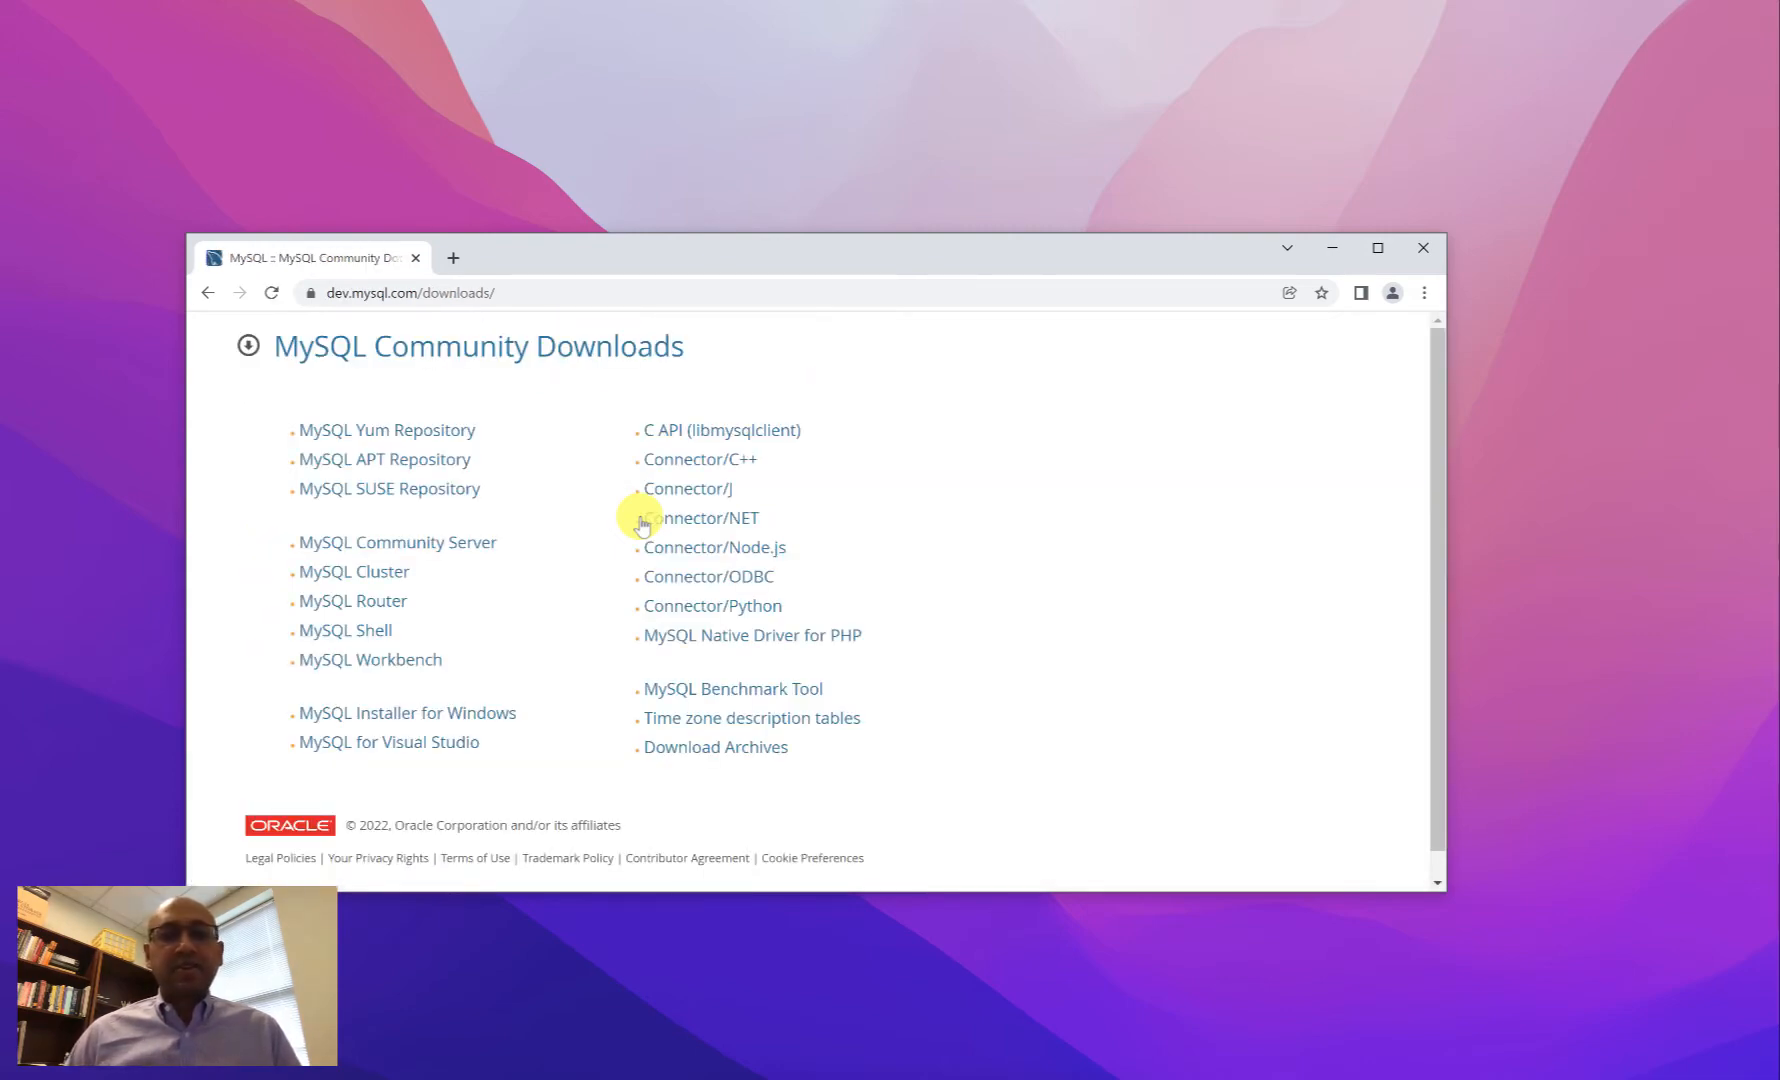
left_click(446, 714)
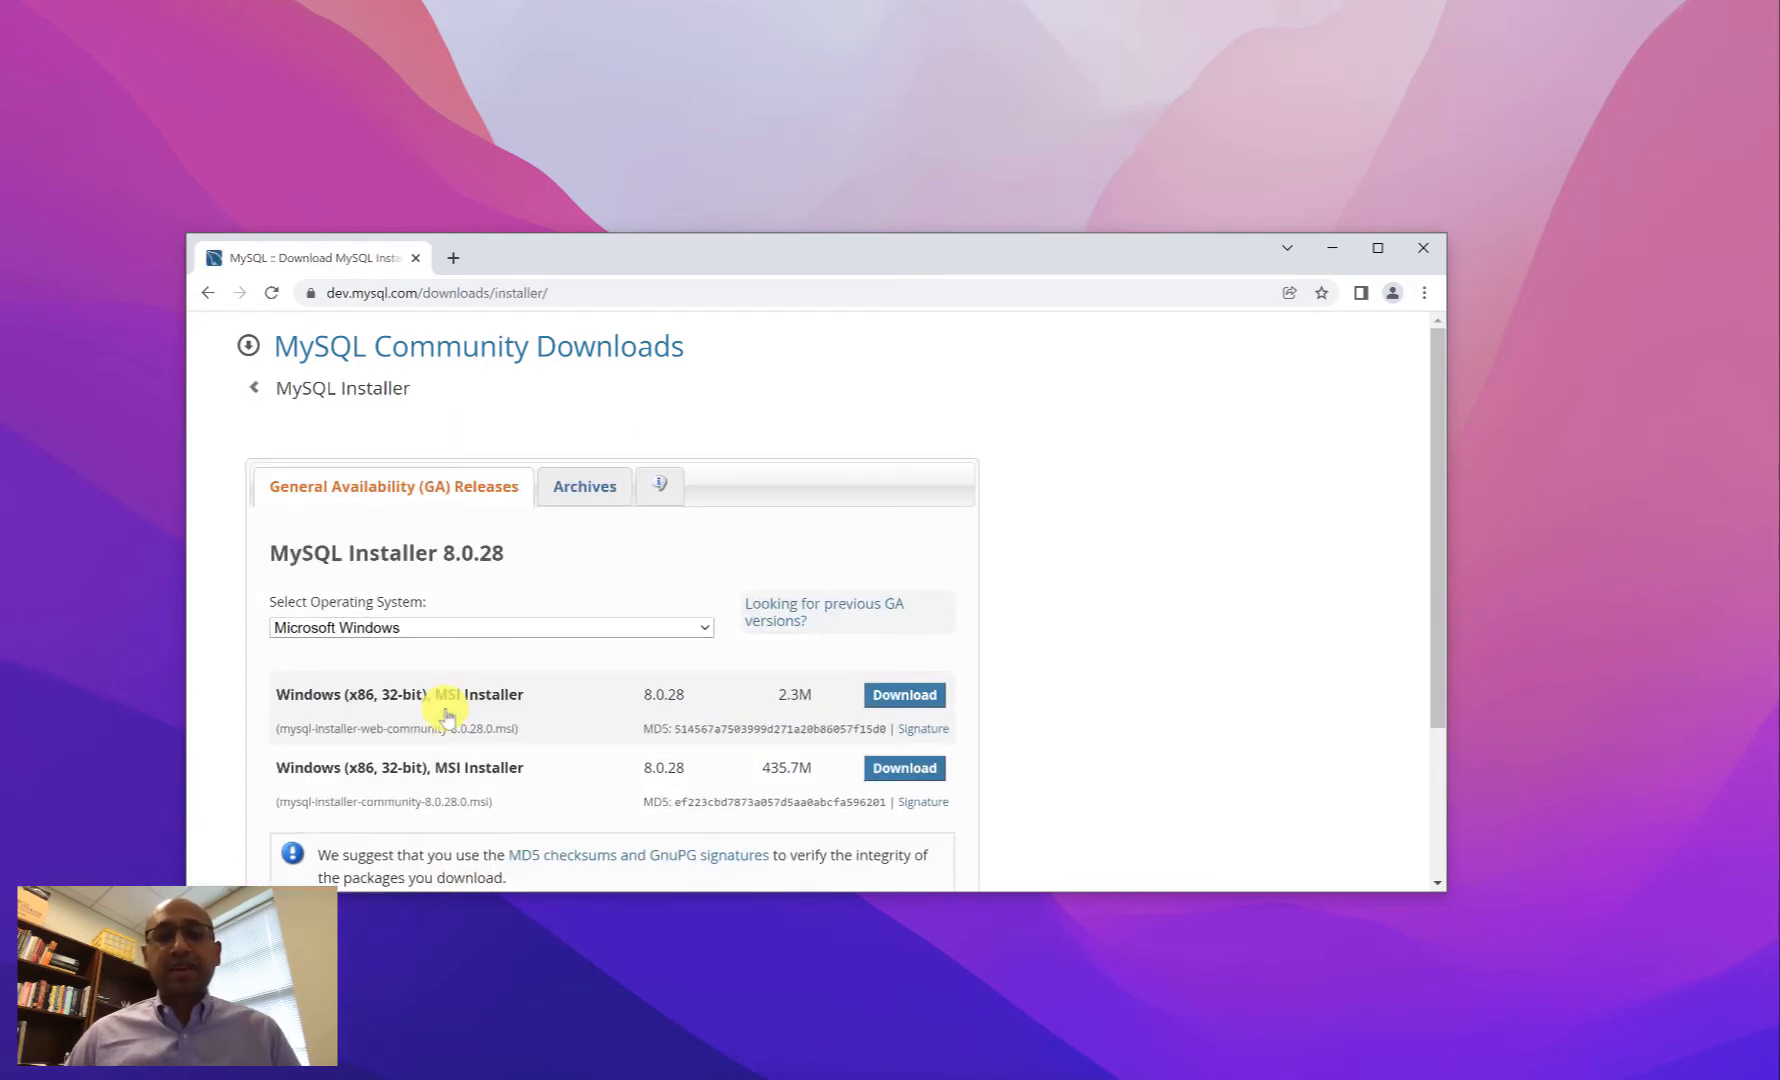
- Download the 2.3M web installer MSI without signing in and run it, approving both UAC prompts
left_click(889, 703)
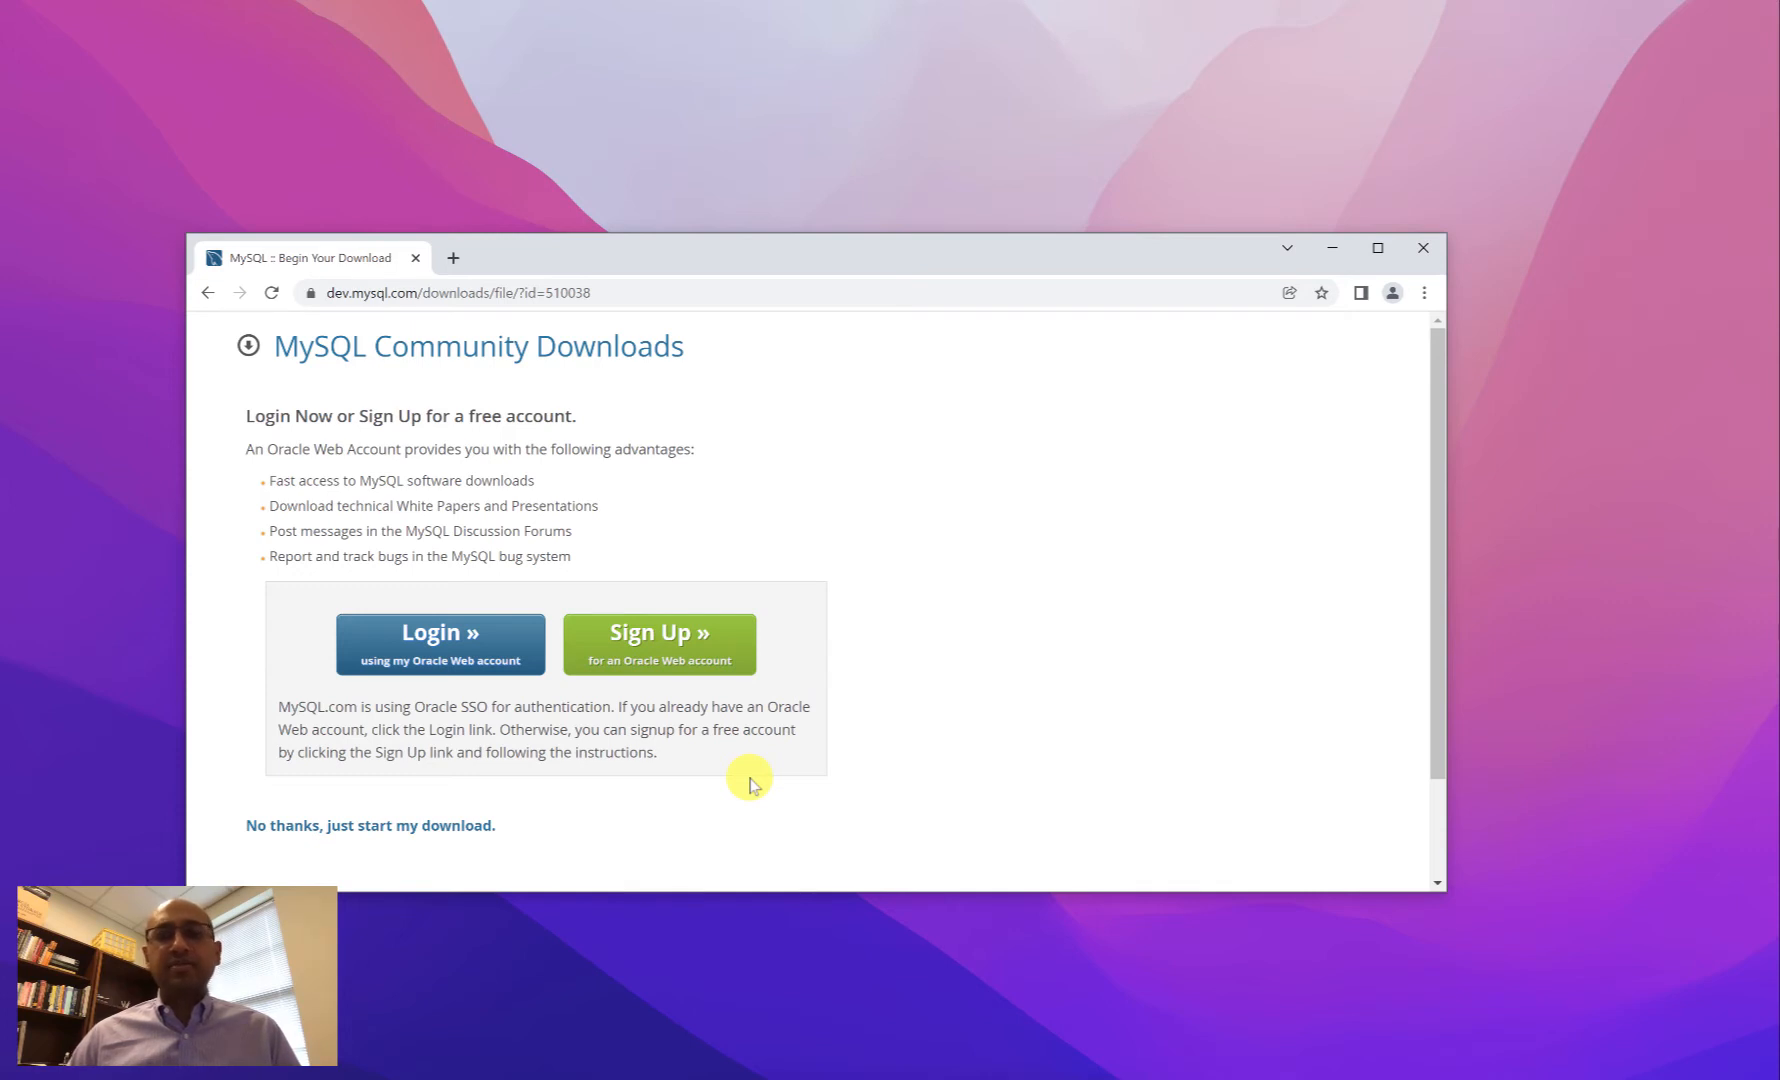
left_click(389, 826)
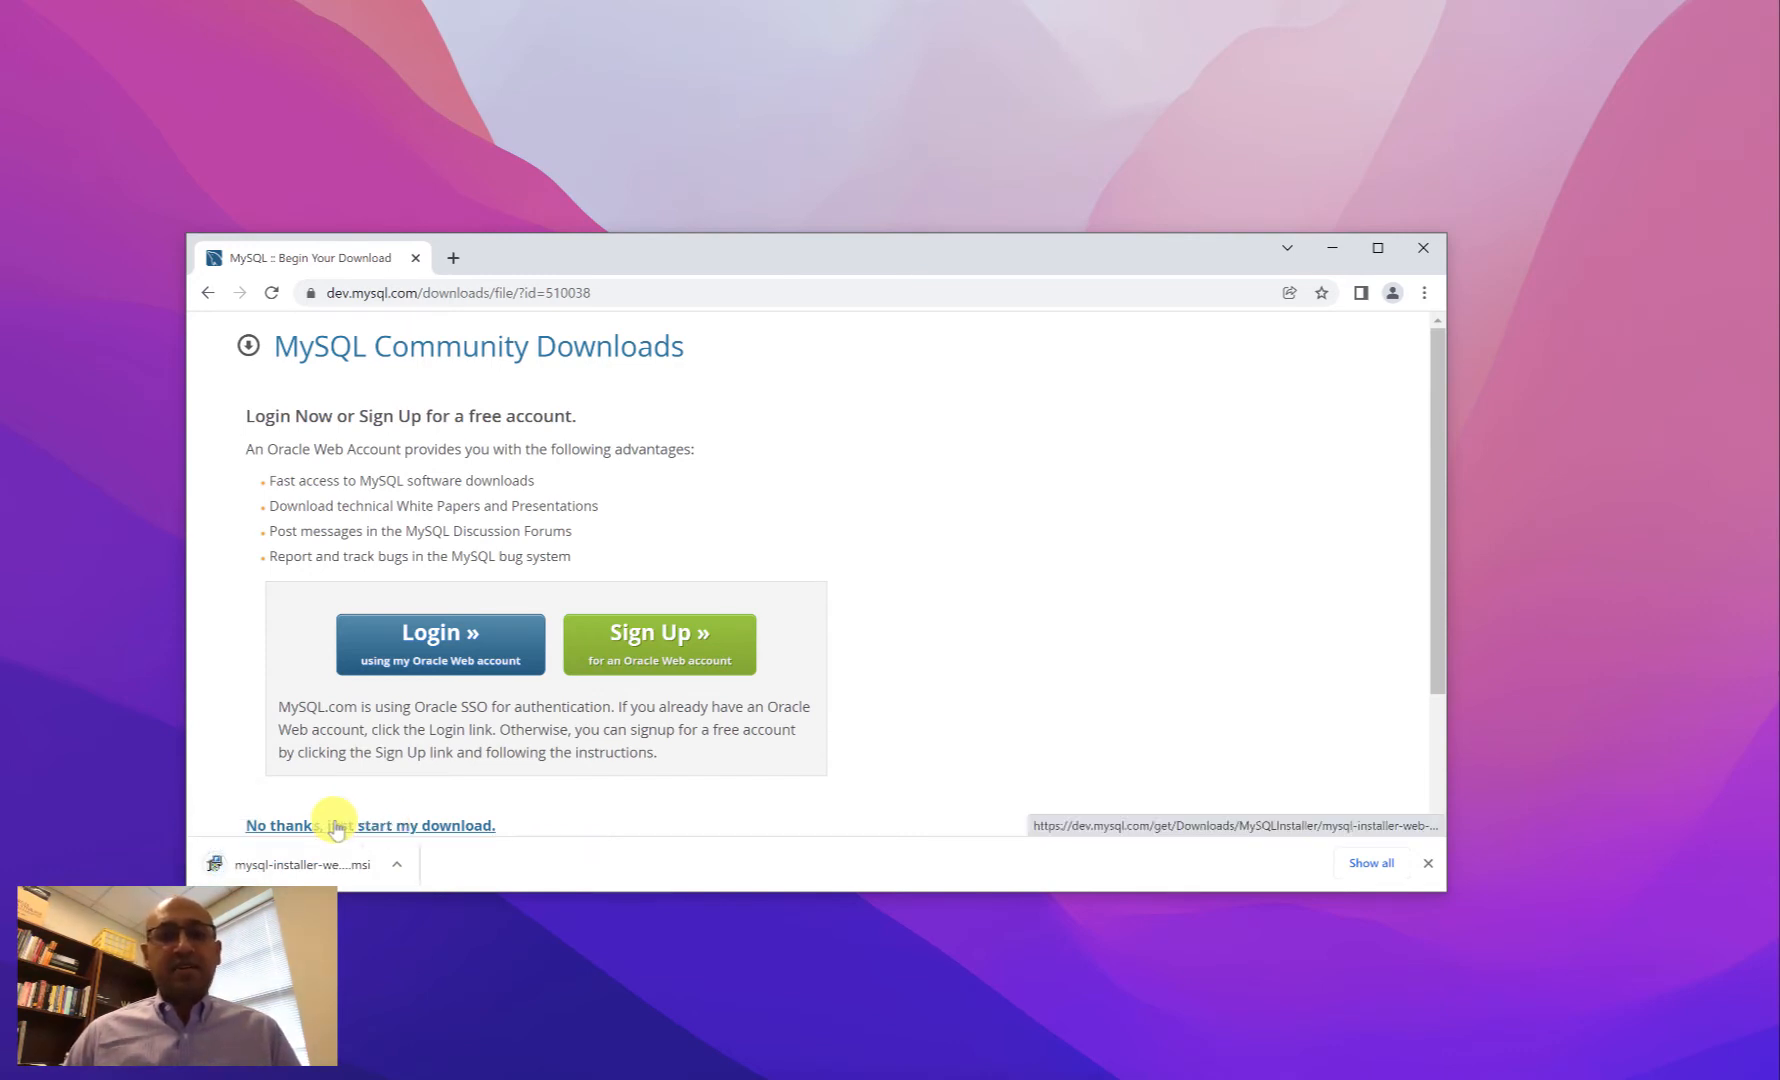
left_click(282, 857)
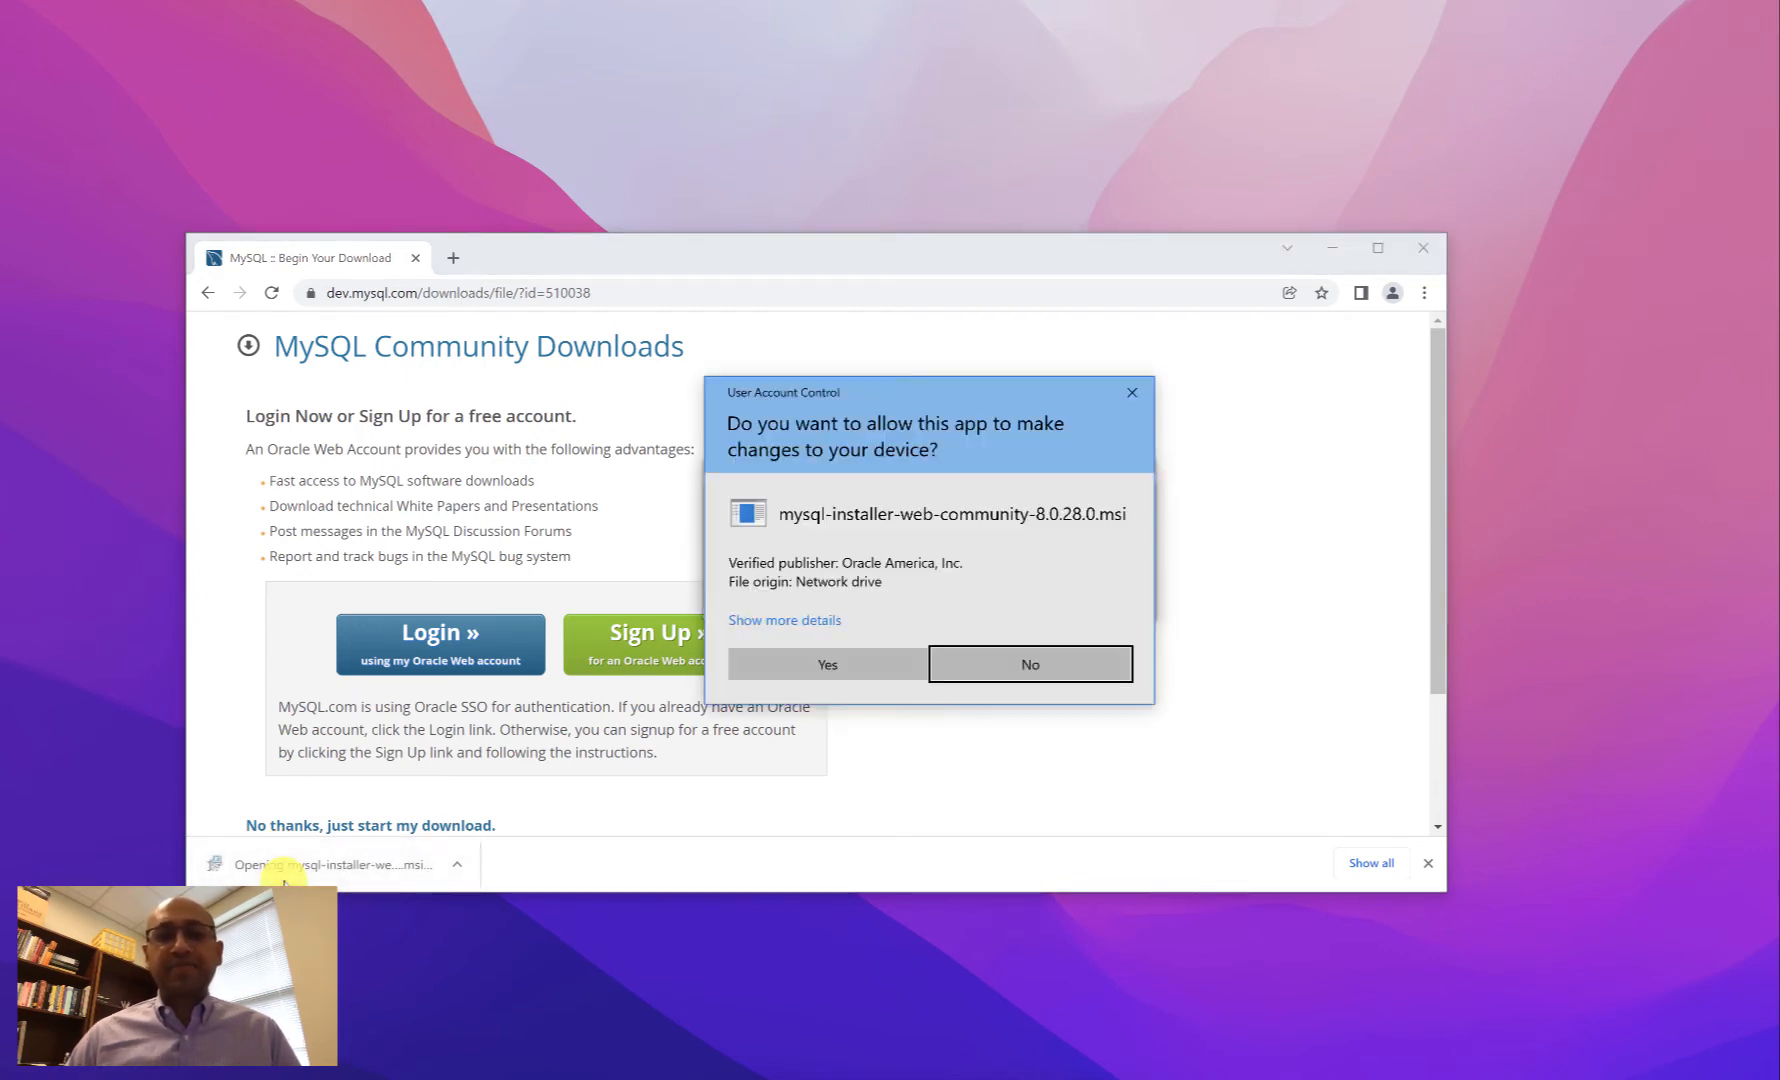
left_click(824, 666)
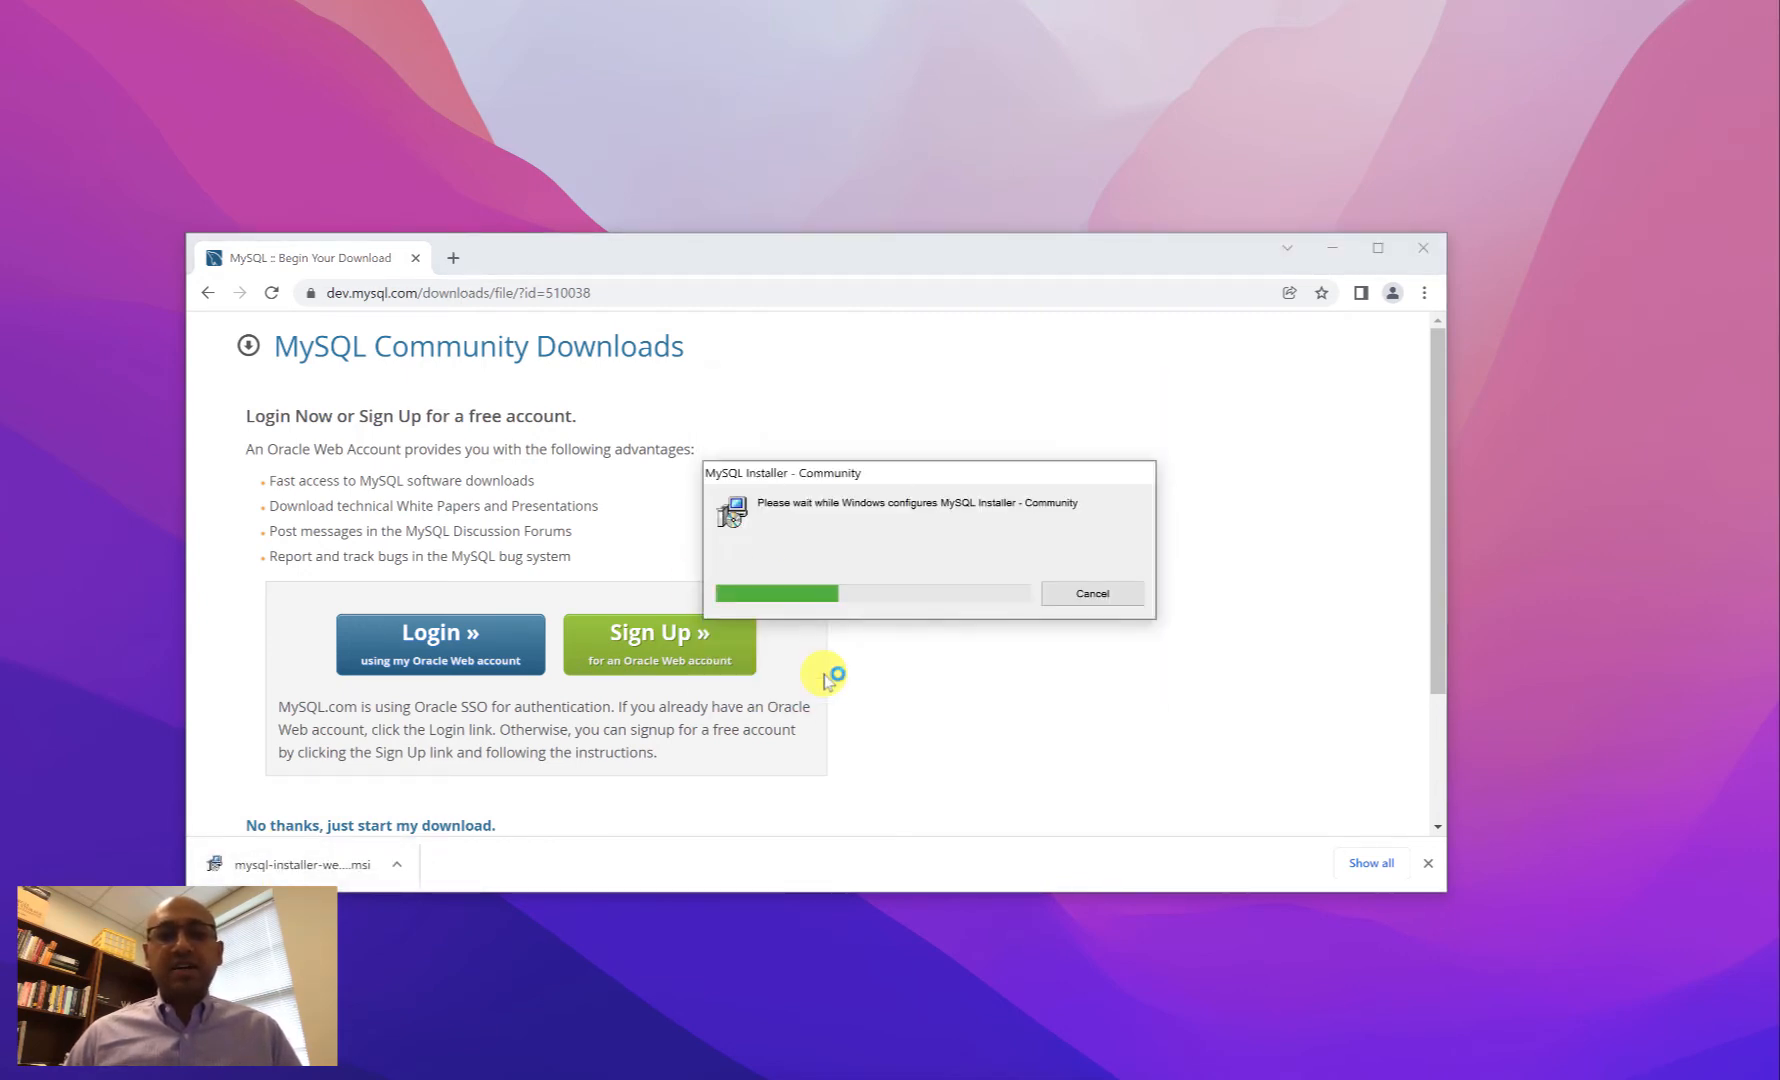
left_click(824, 677)
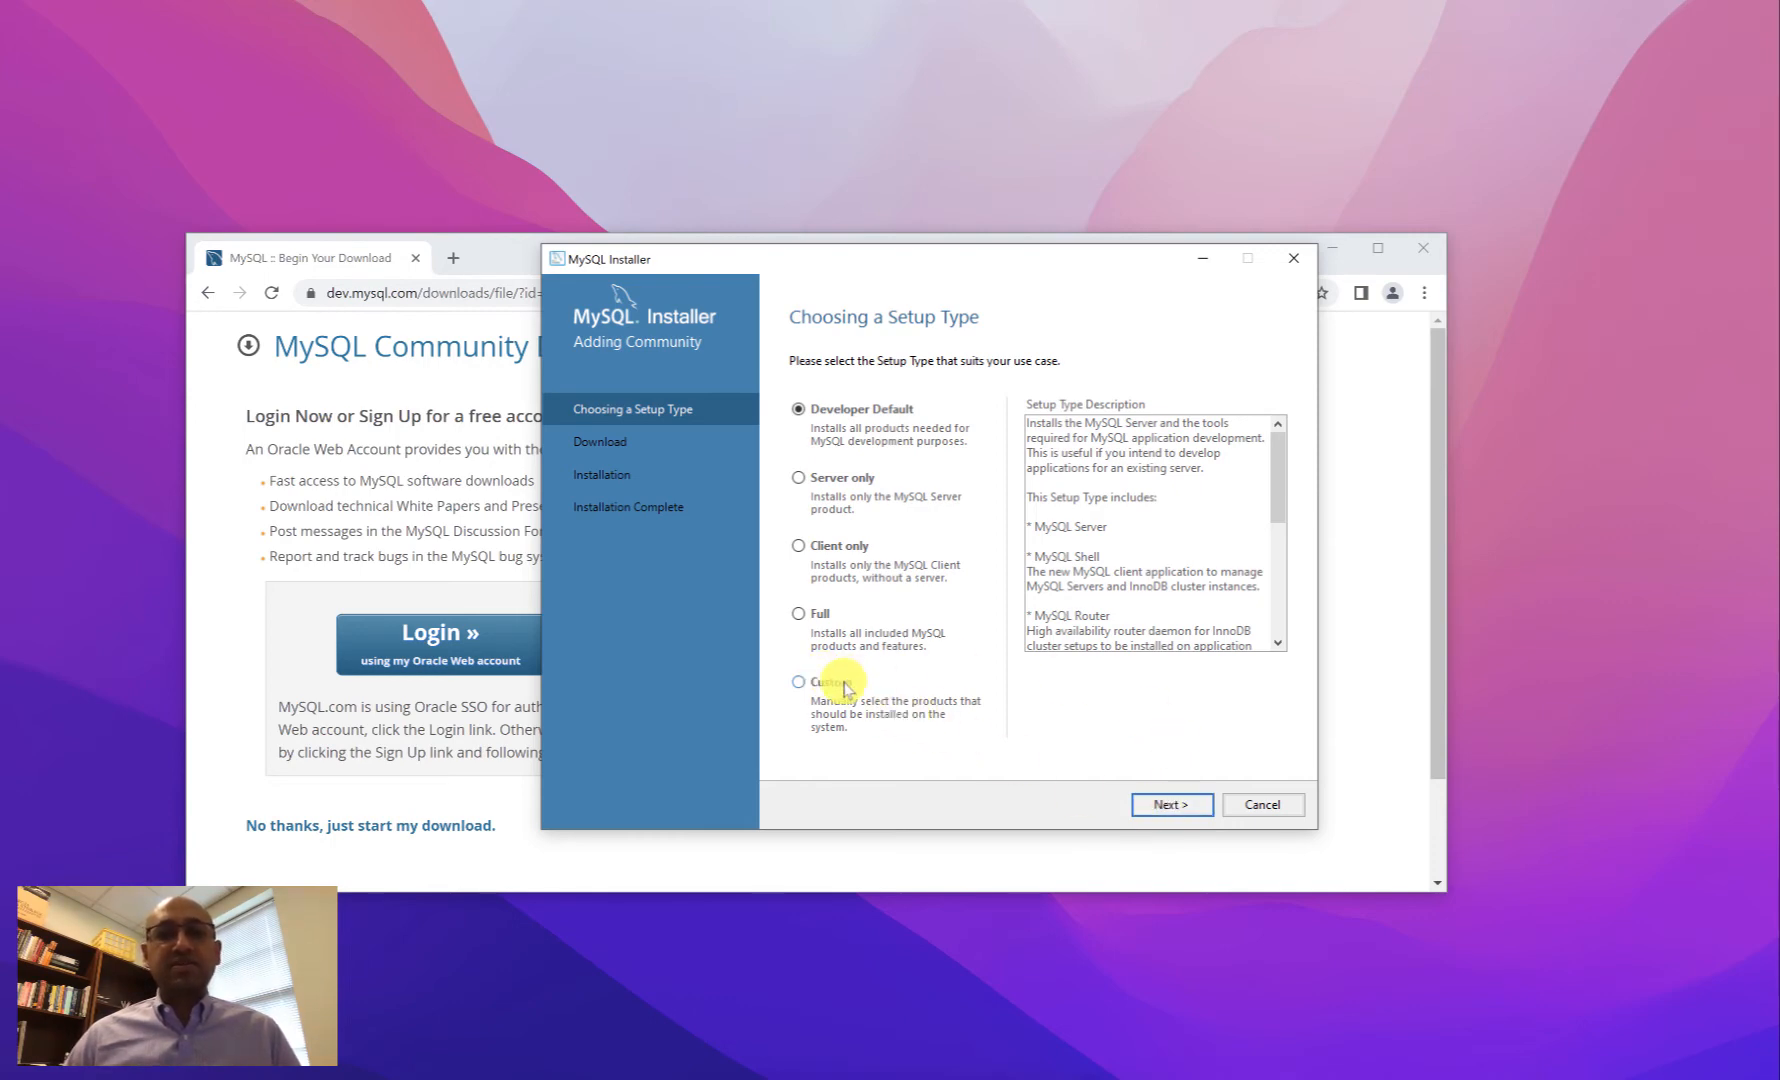
- Choose the Custom setup type and add MySQL Workbench 8.0.28 from Applications to Products To Be Installed
left_click(847, 688)
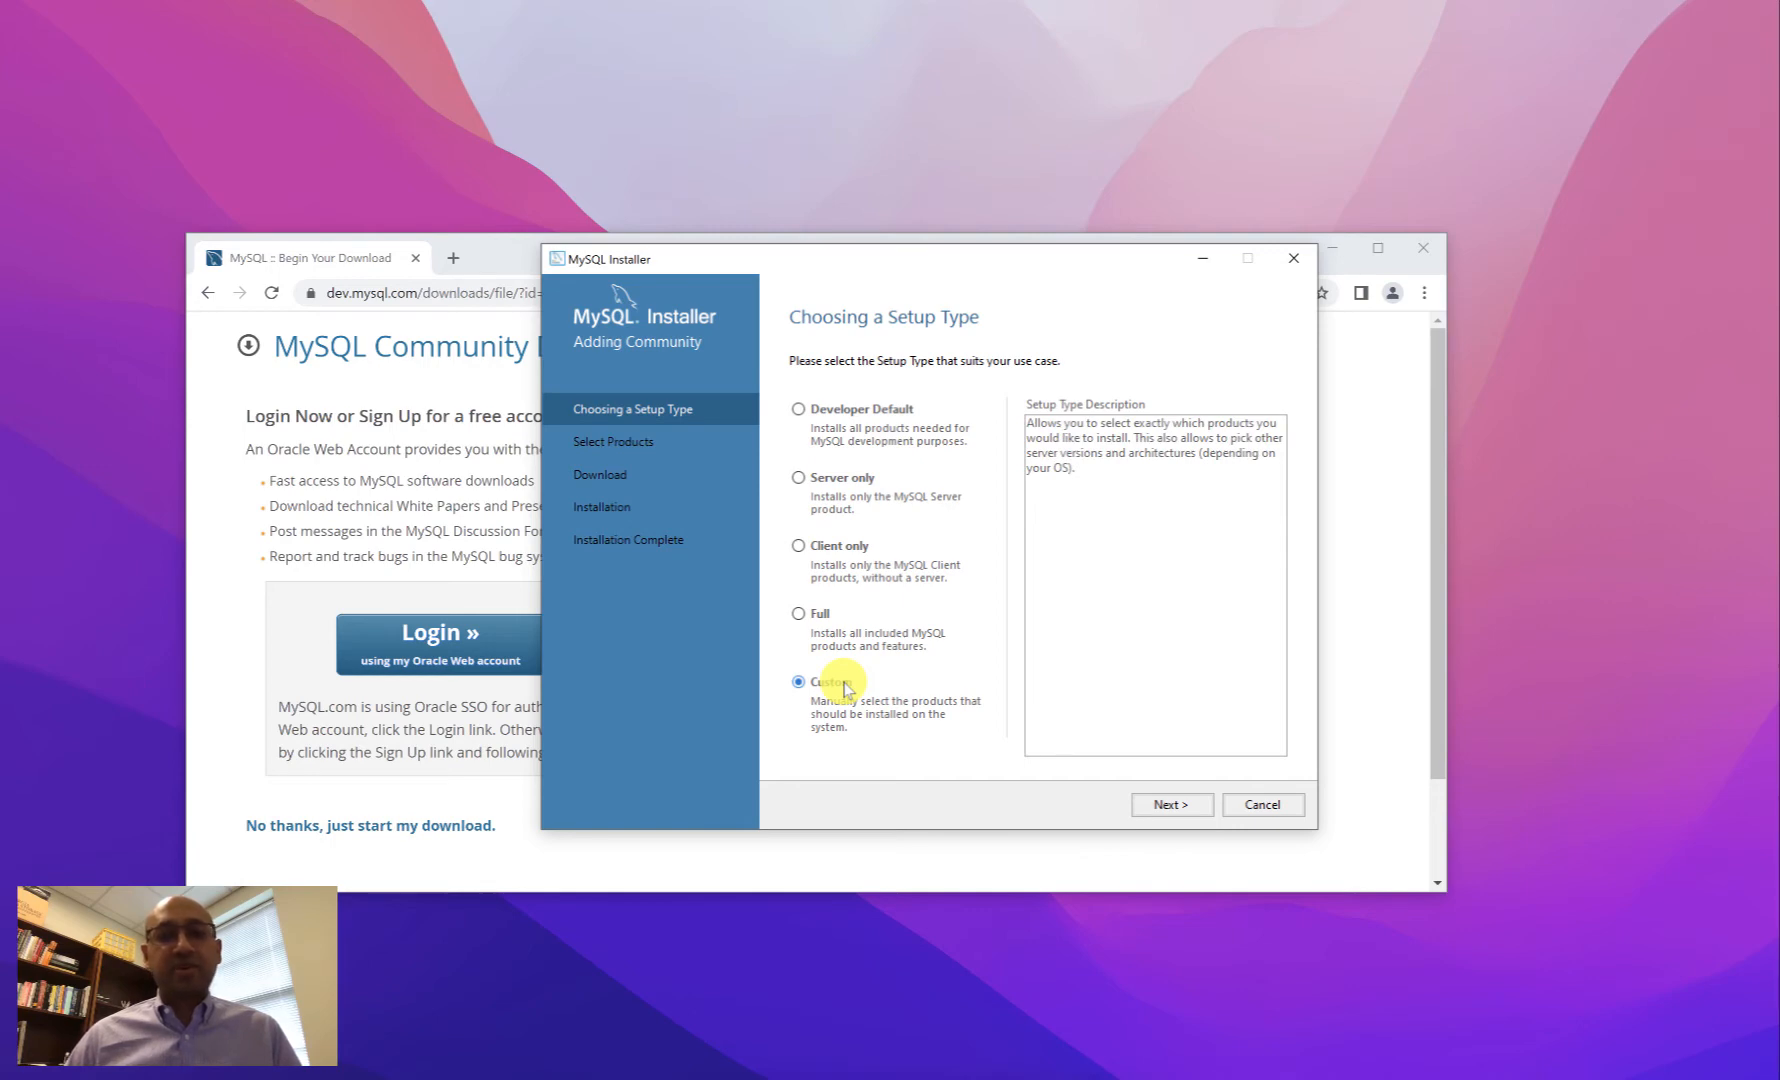
left_click(1171, 805)
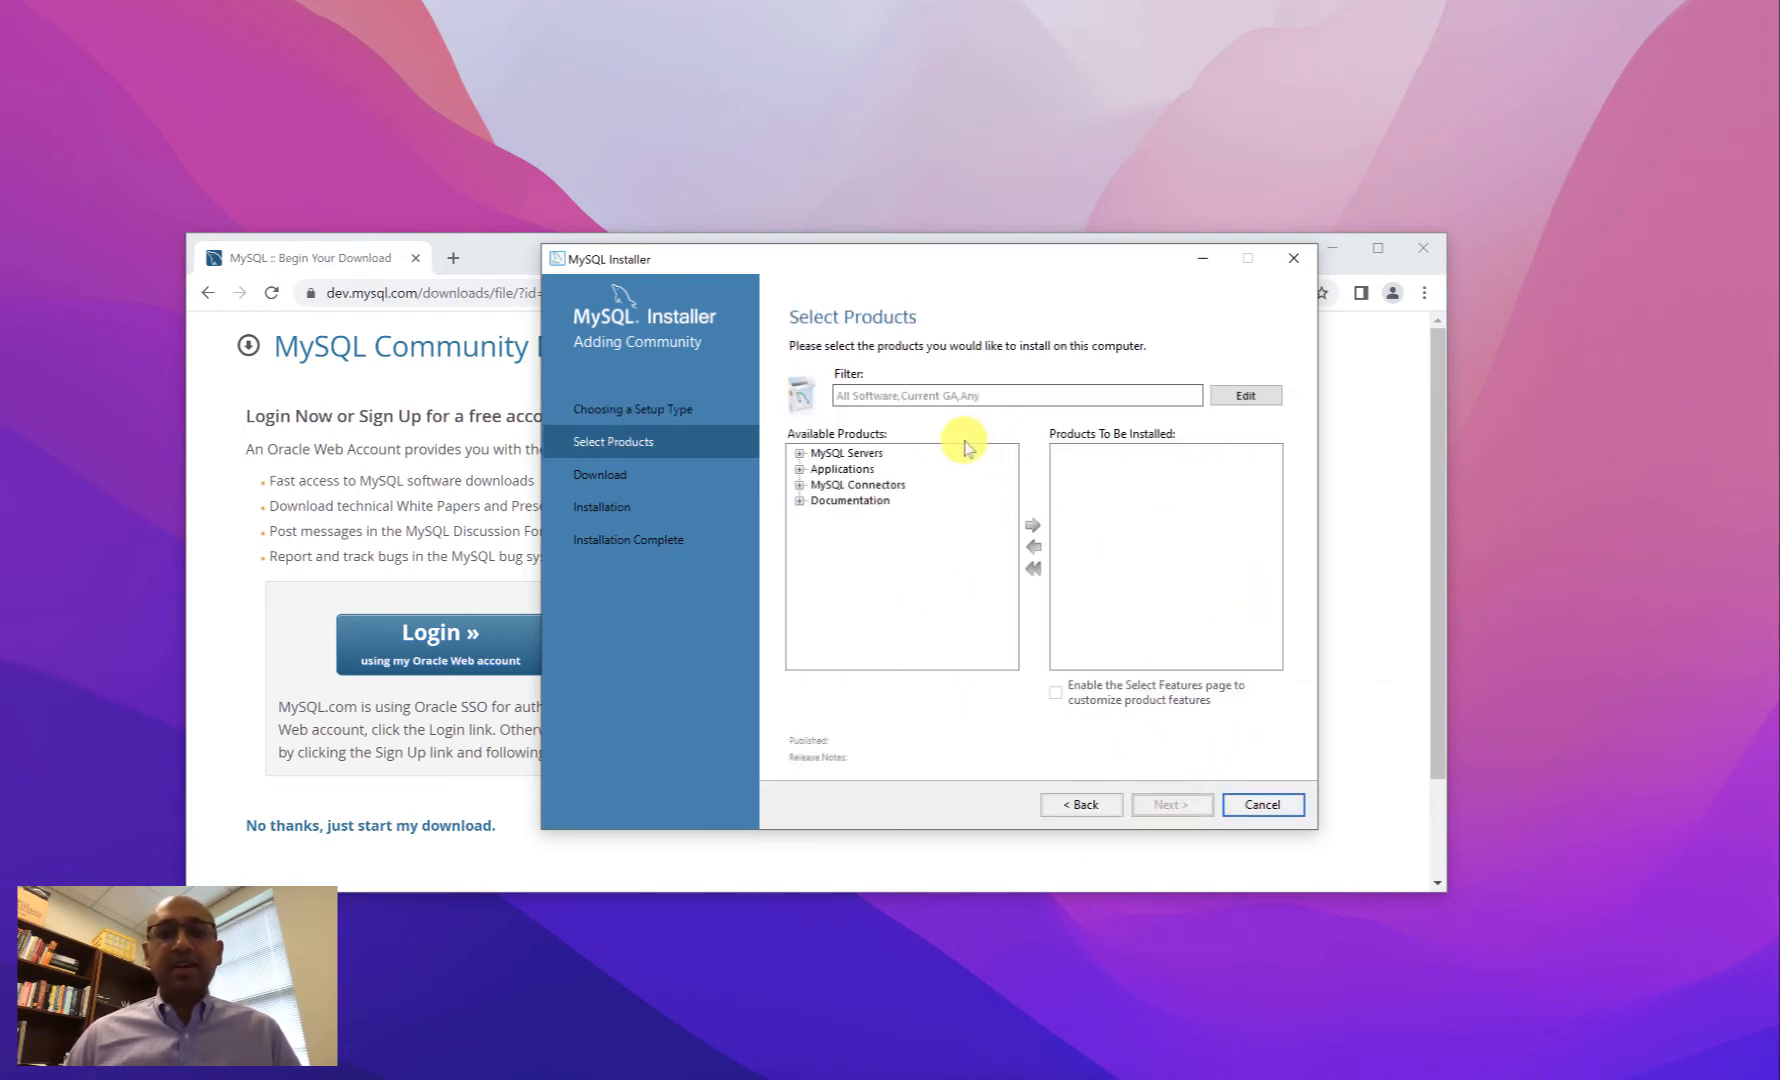
left_click(800, 470)
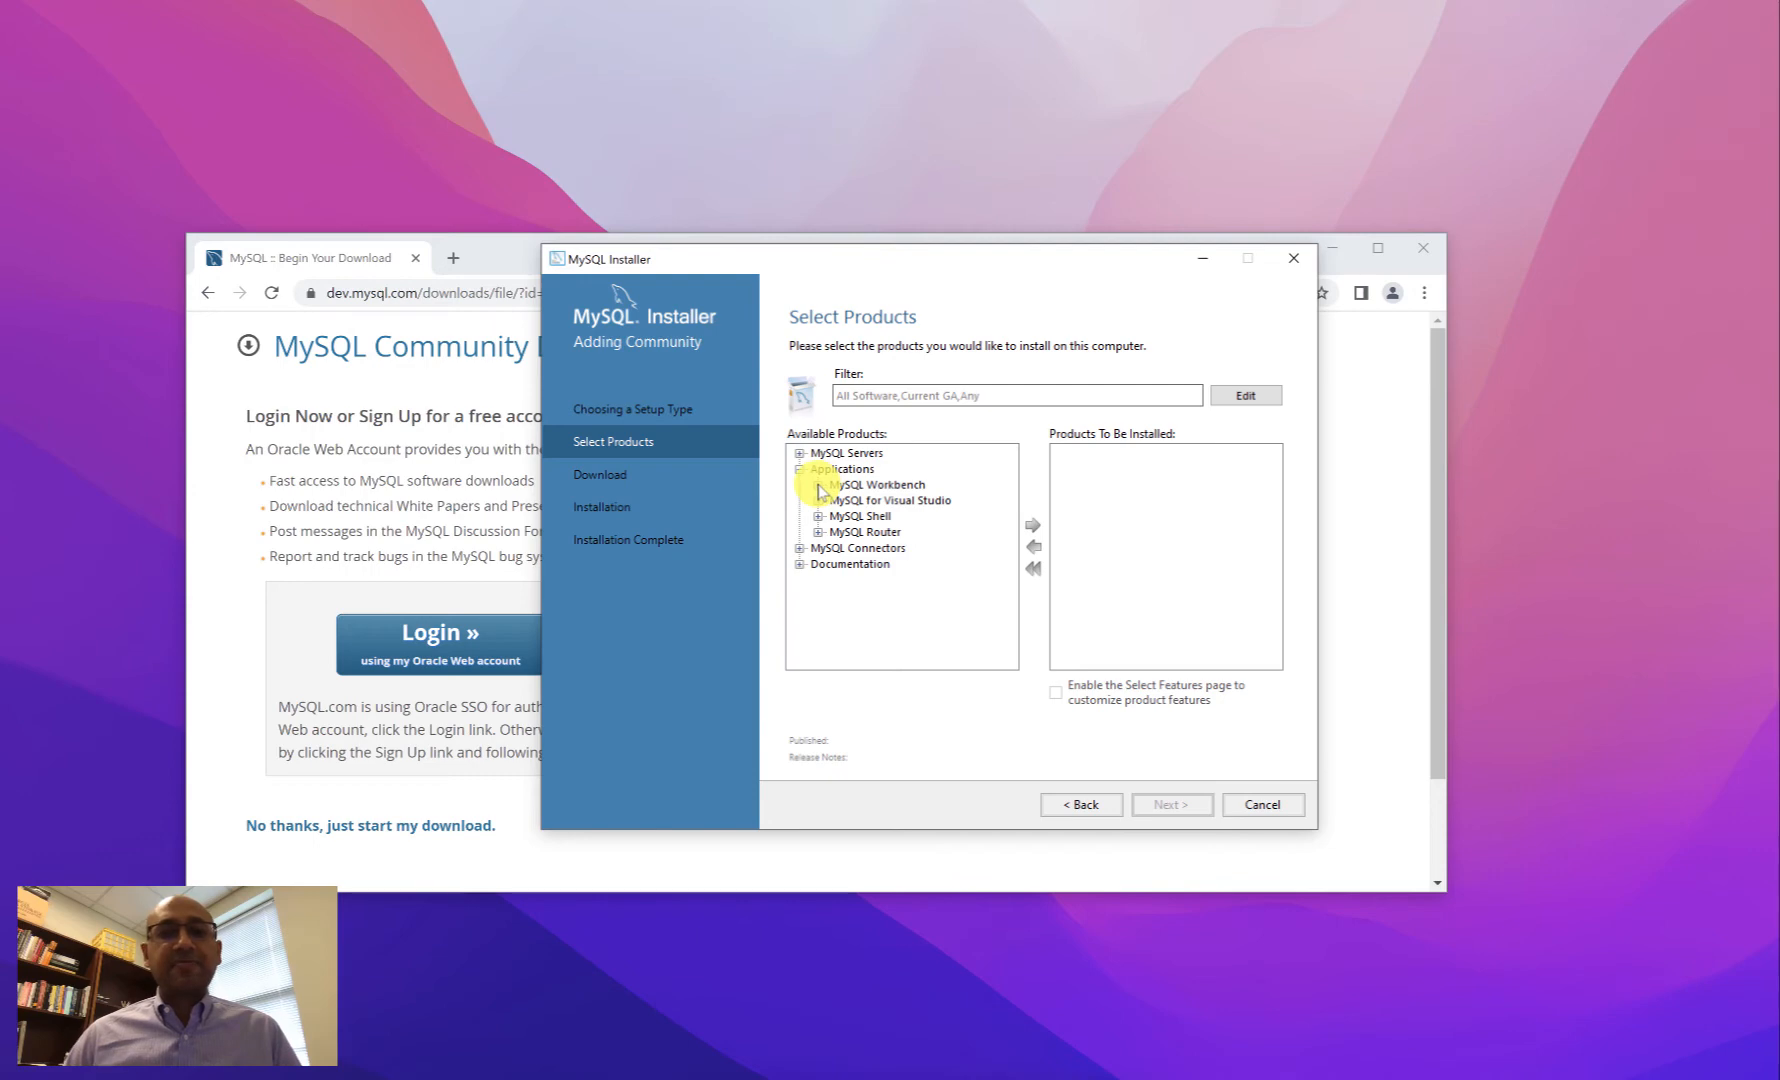
left_click(818, 486)
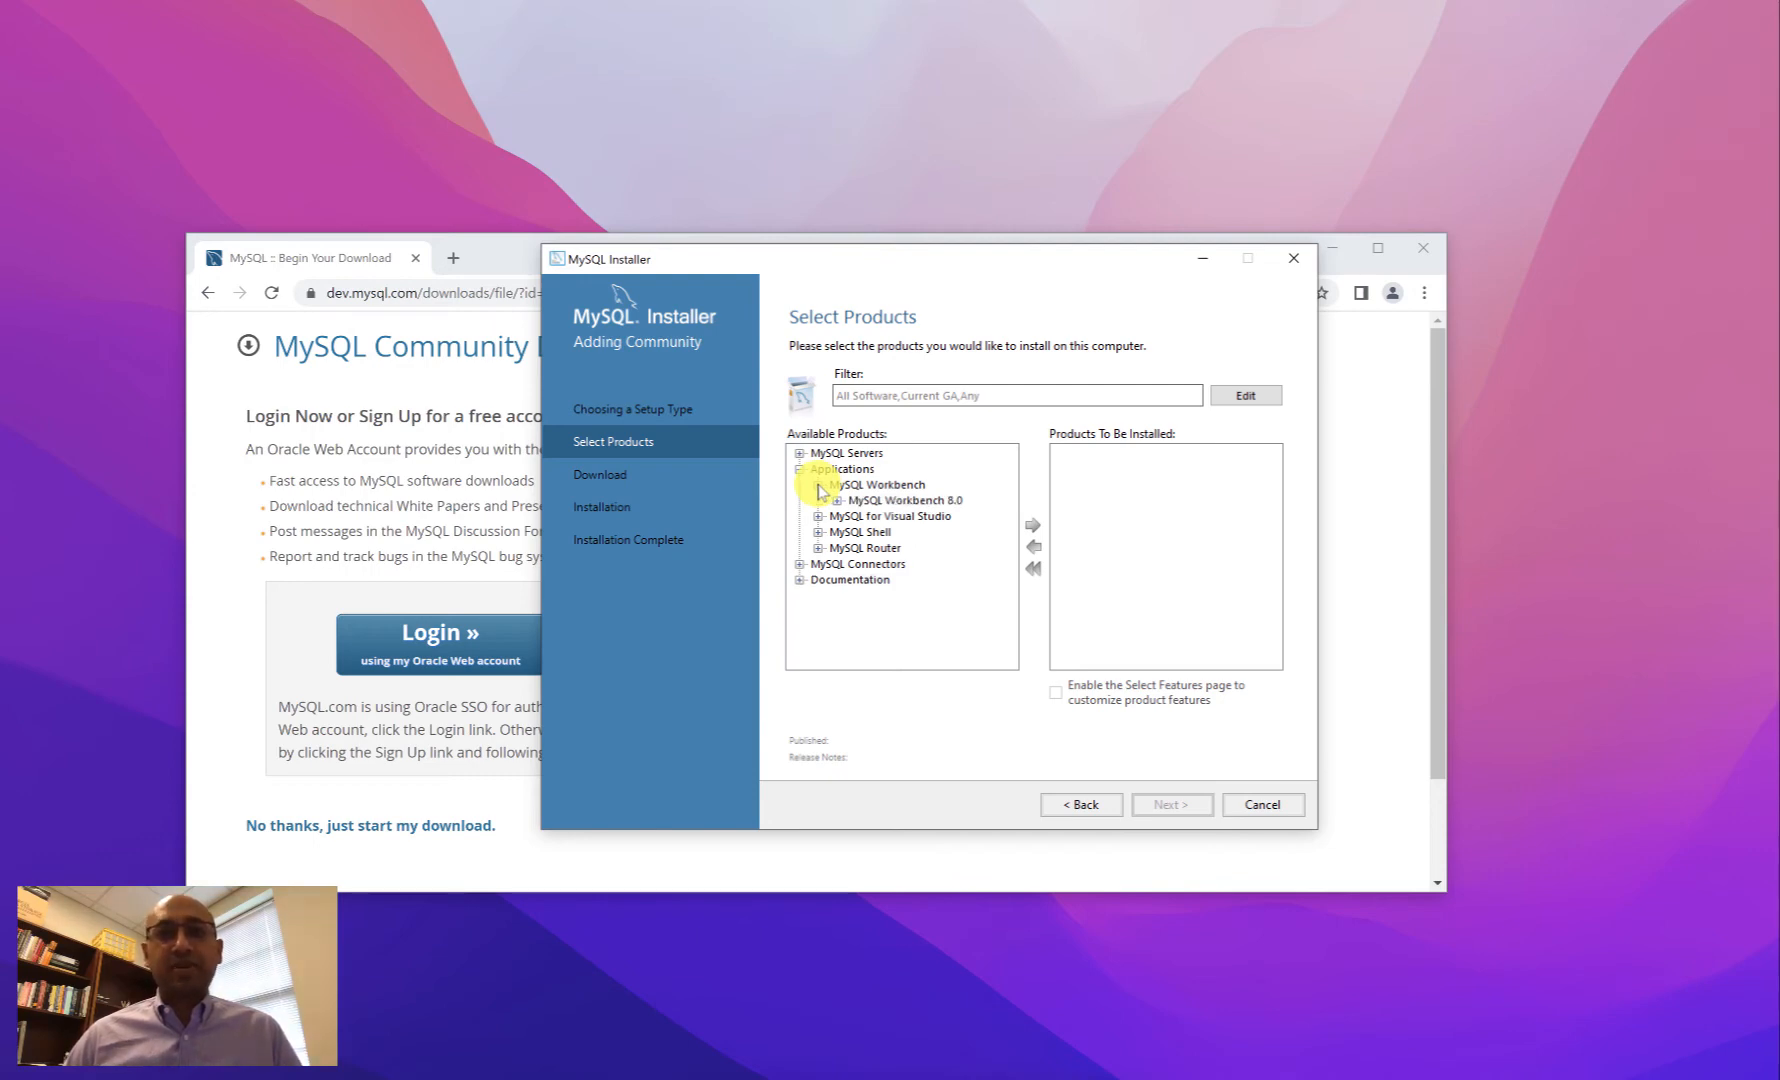
left_click(837, 500)
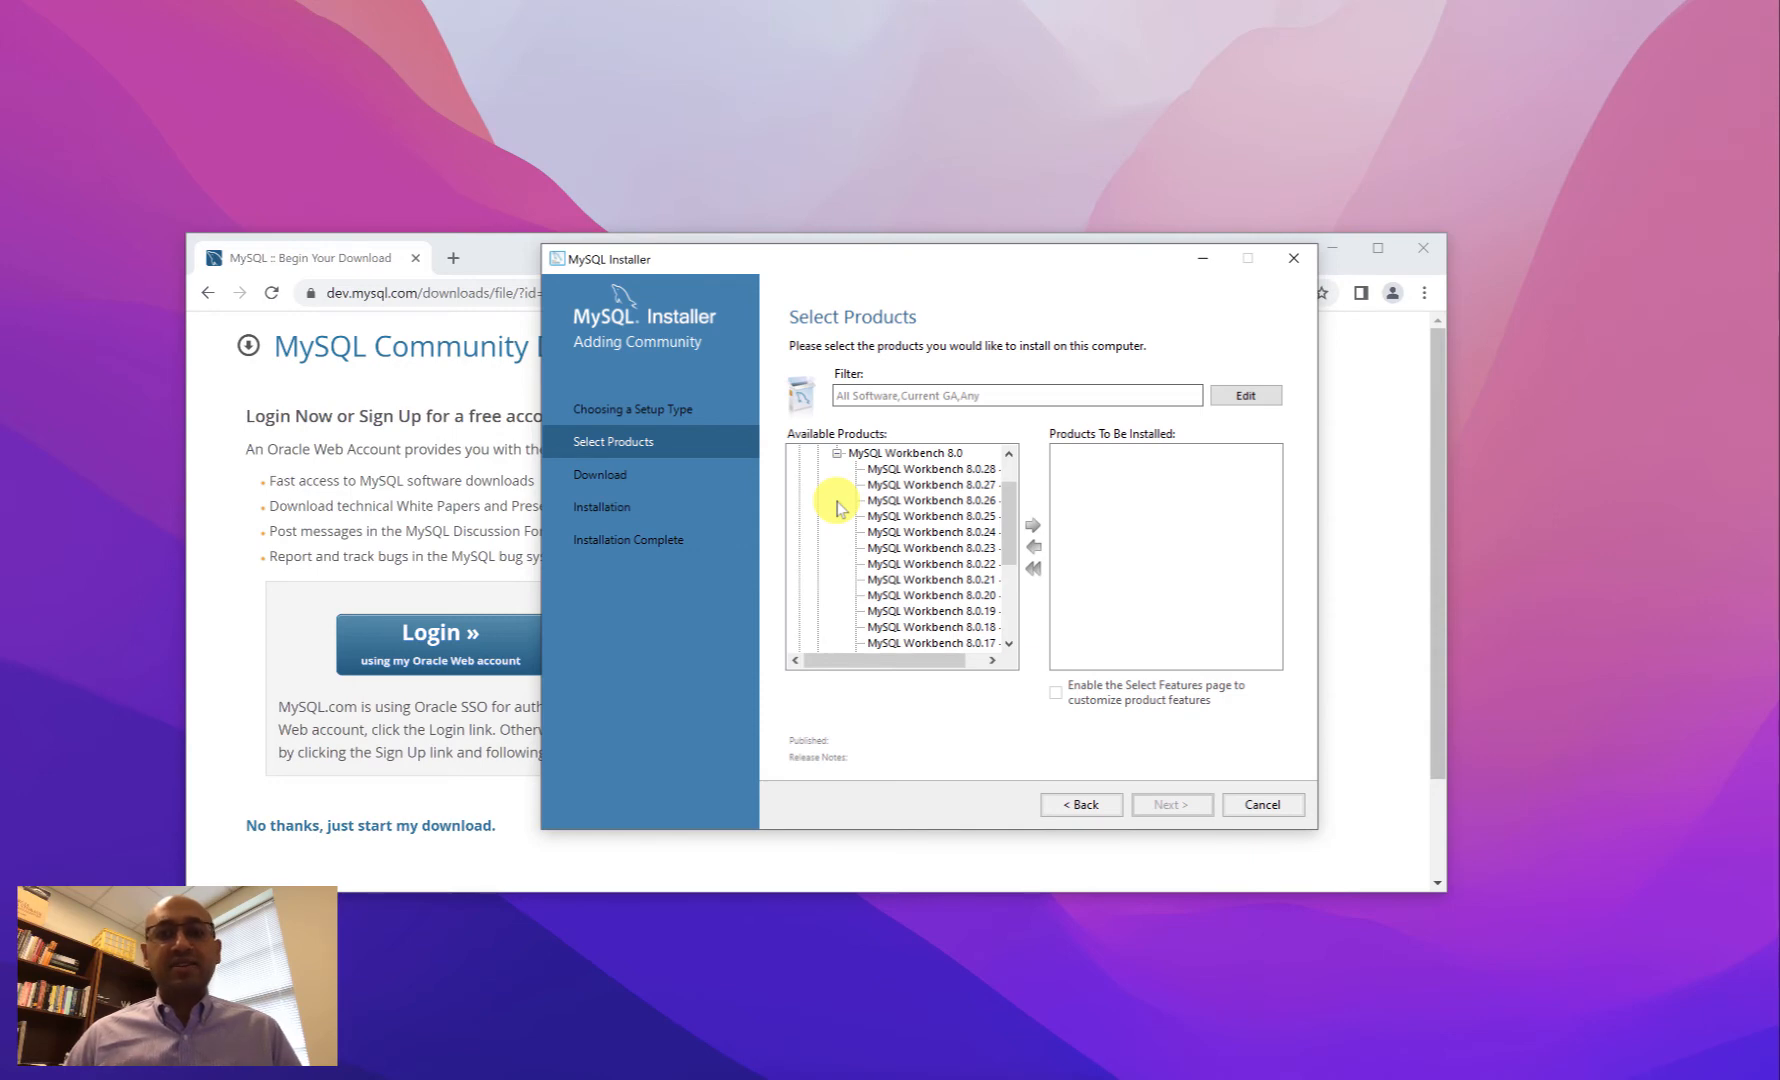
left_click(897, 472)
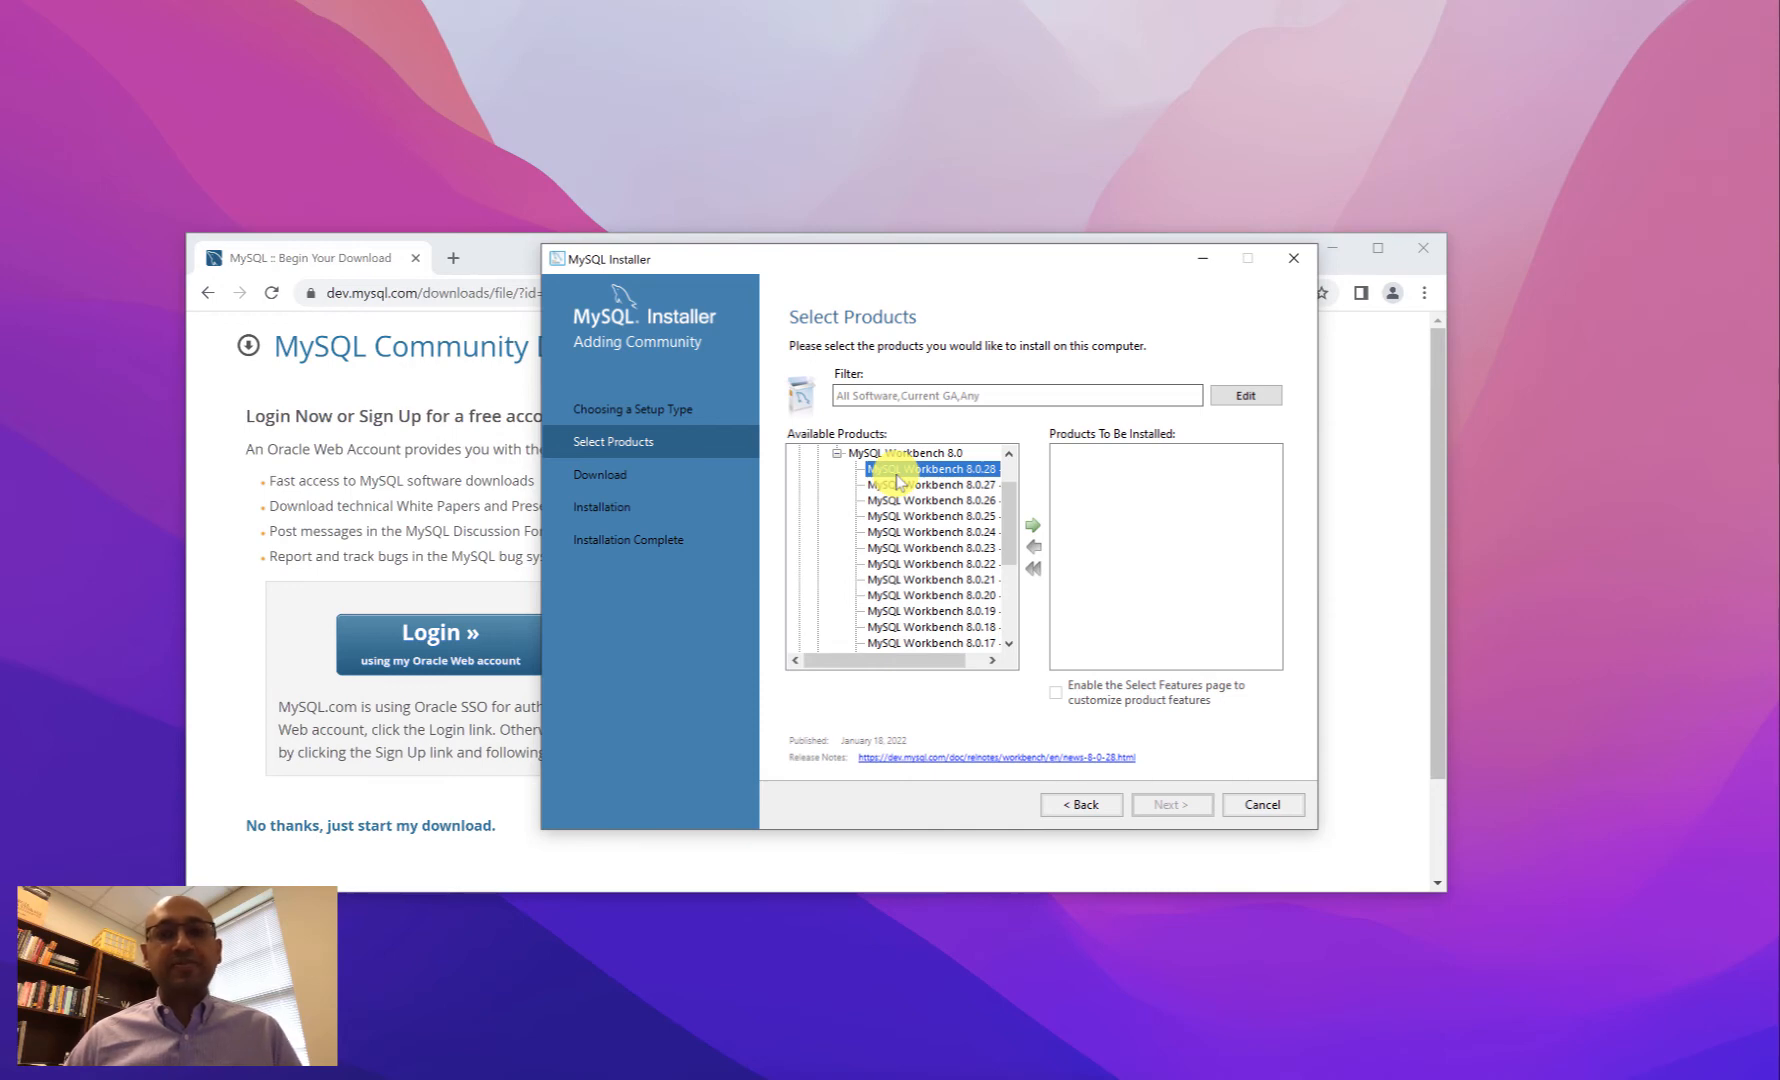
left_click(1033, 526)
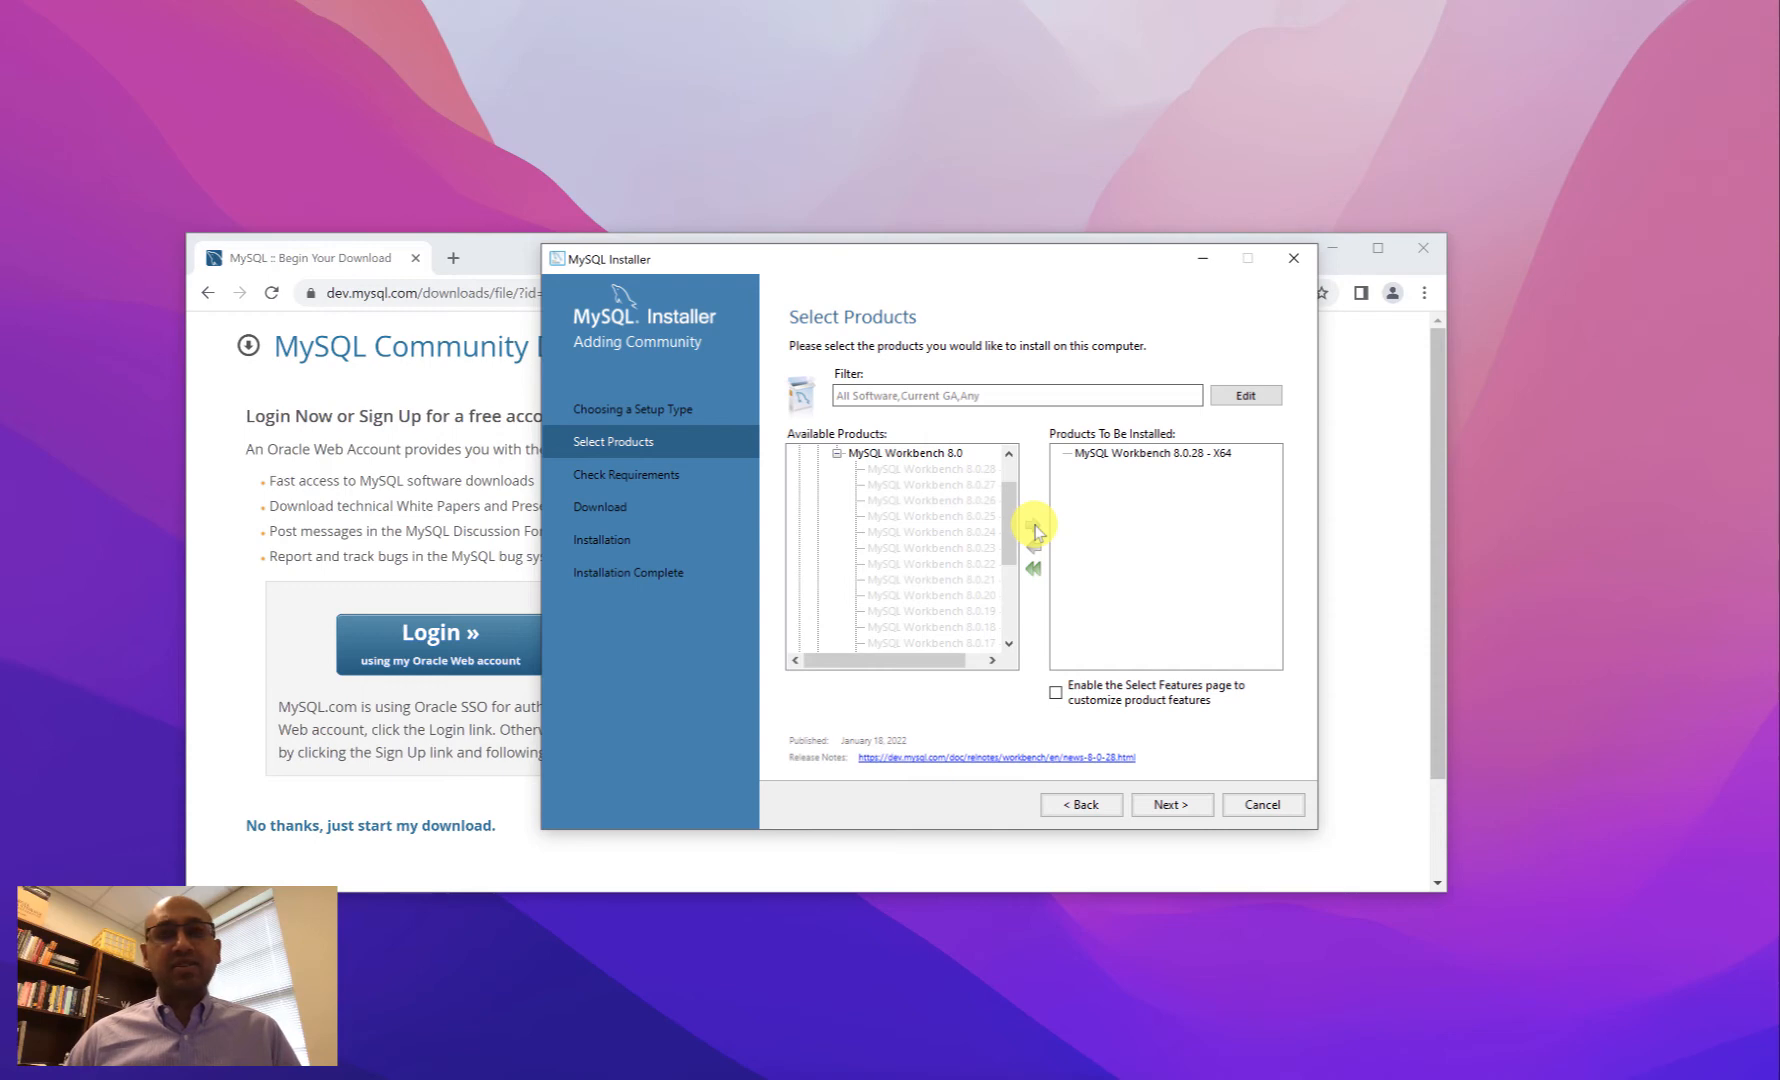
- Continue past Select Products and Path Conflicts, answering Yes to keep the existing install folder
left_click(1166, 806)
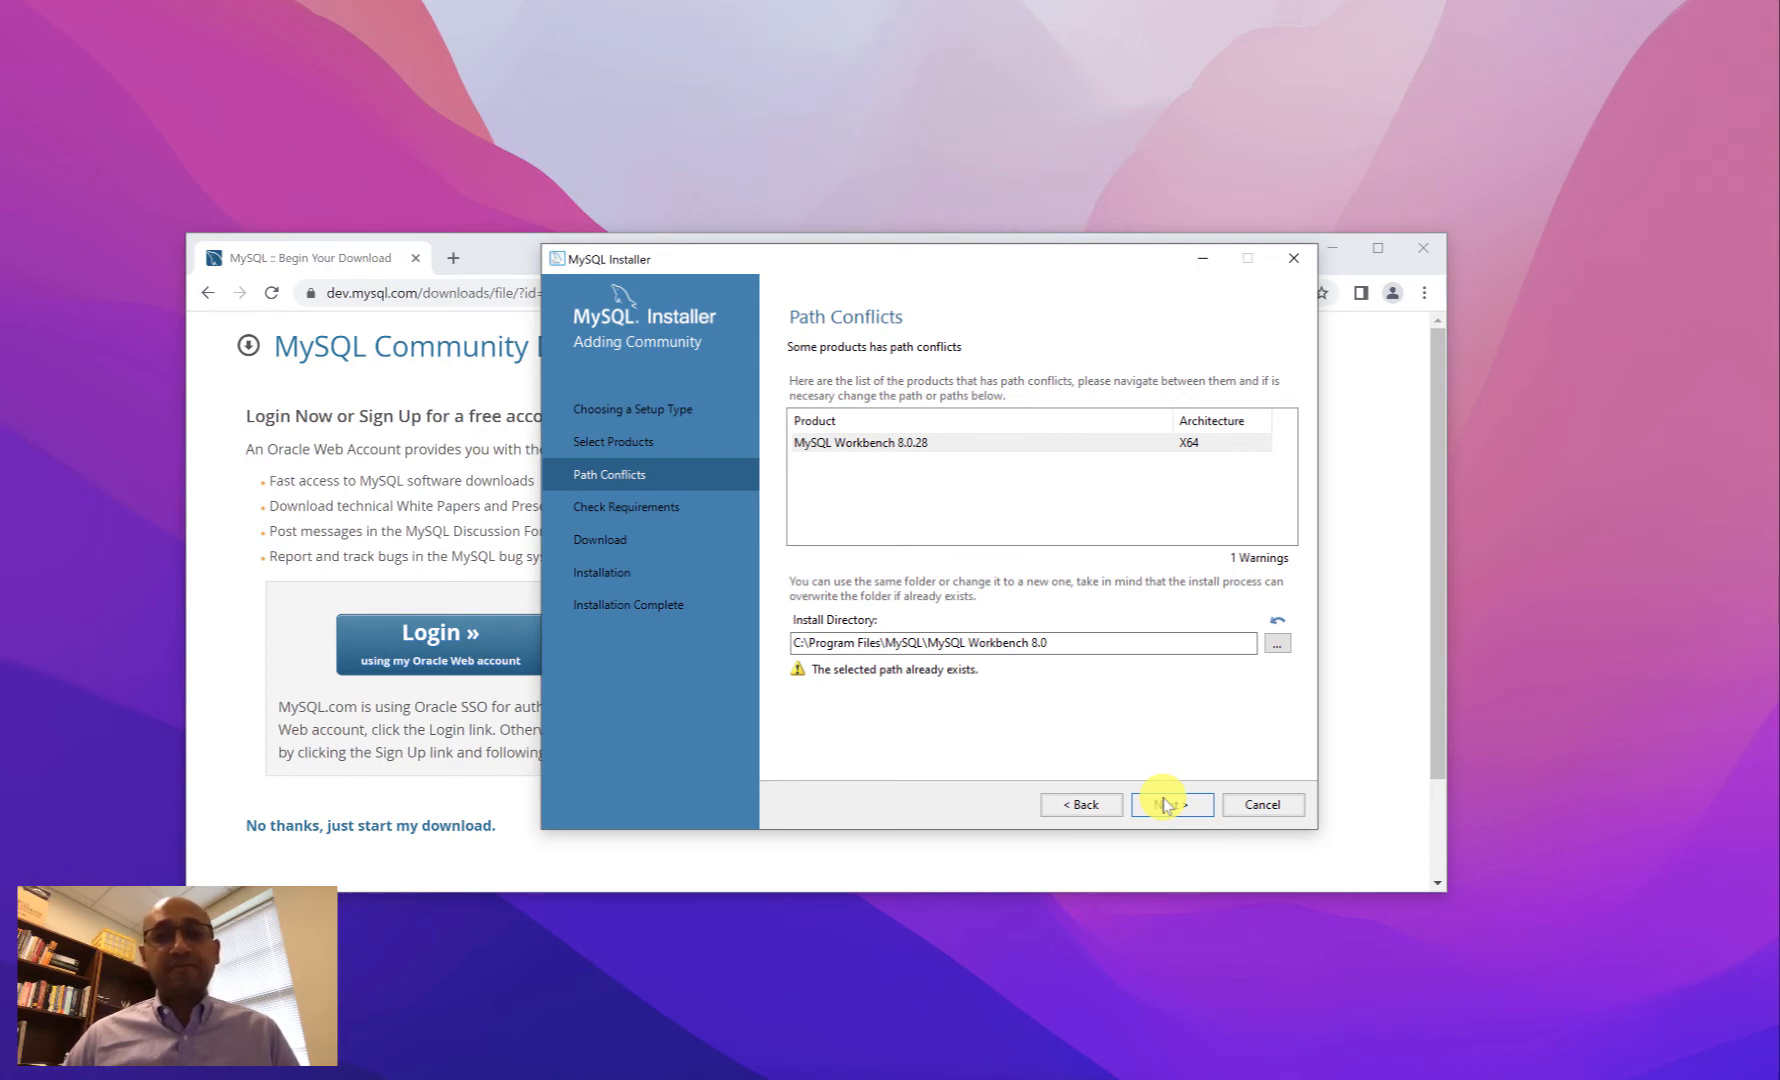
left_click(1166, 804)
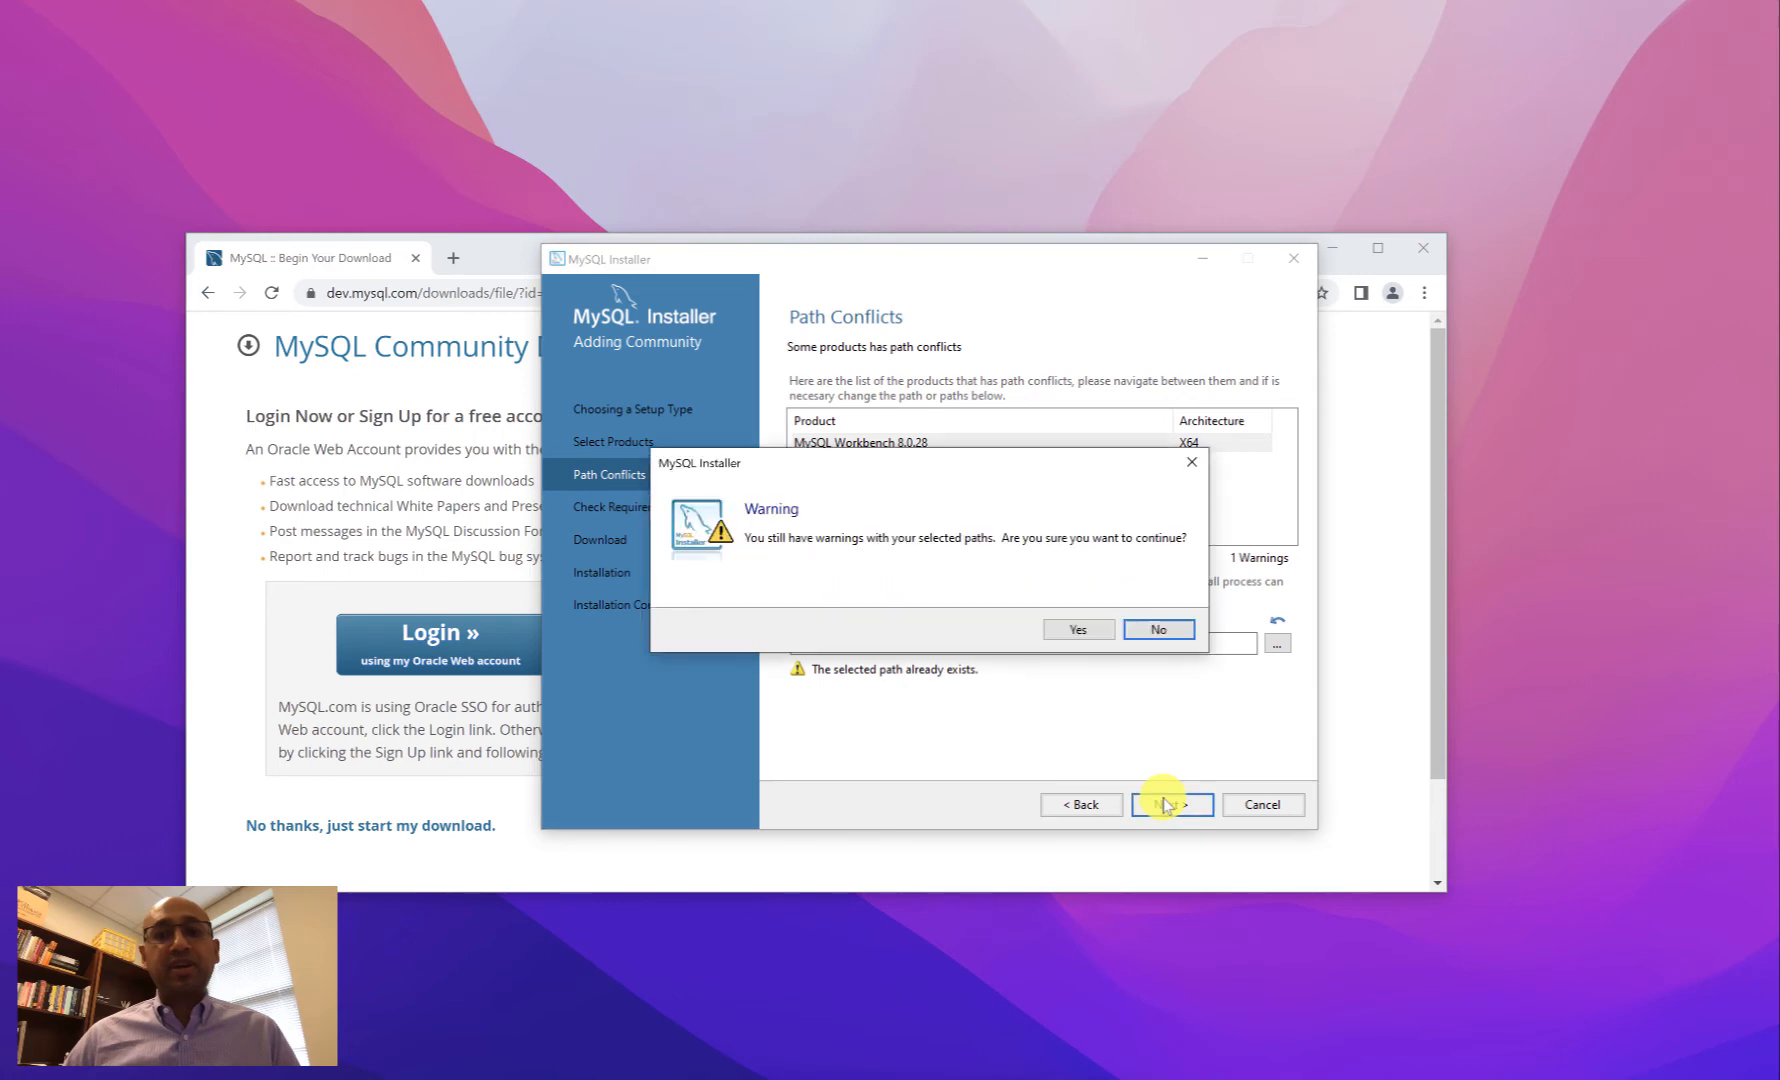
left_click(1071, 632)
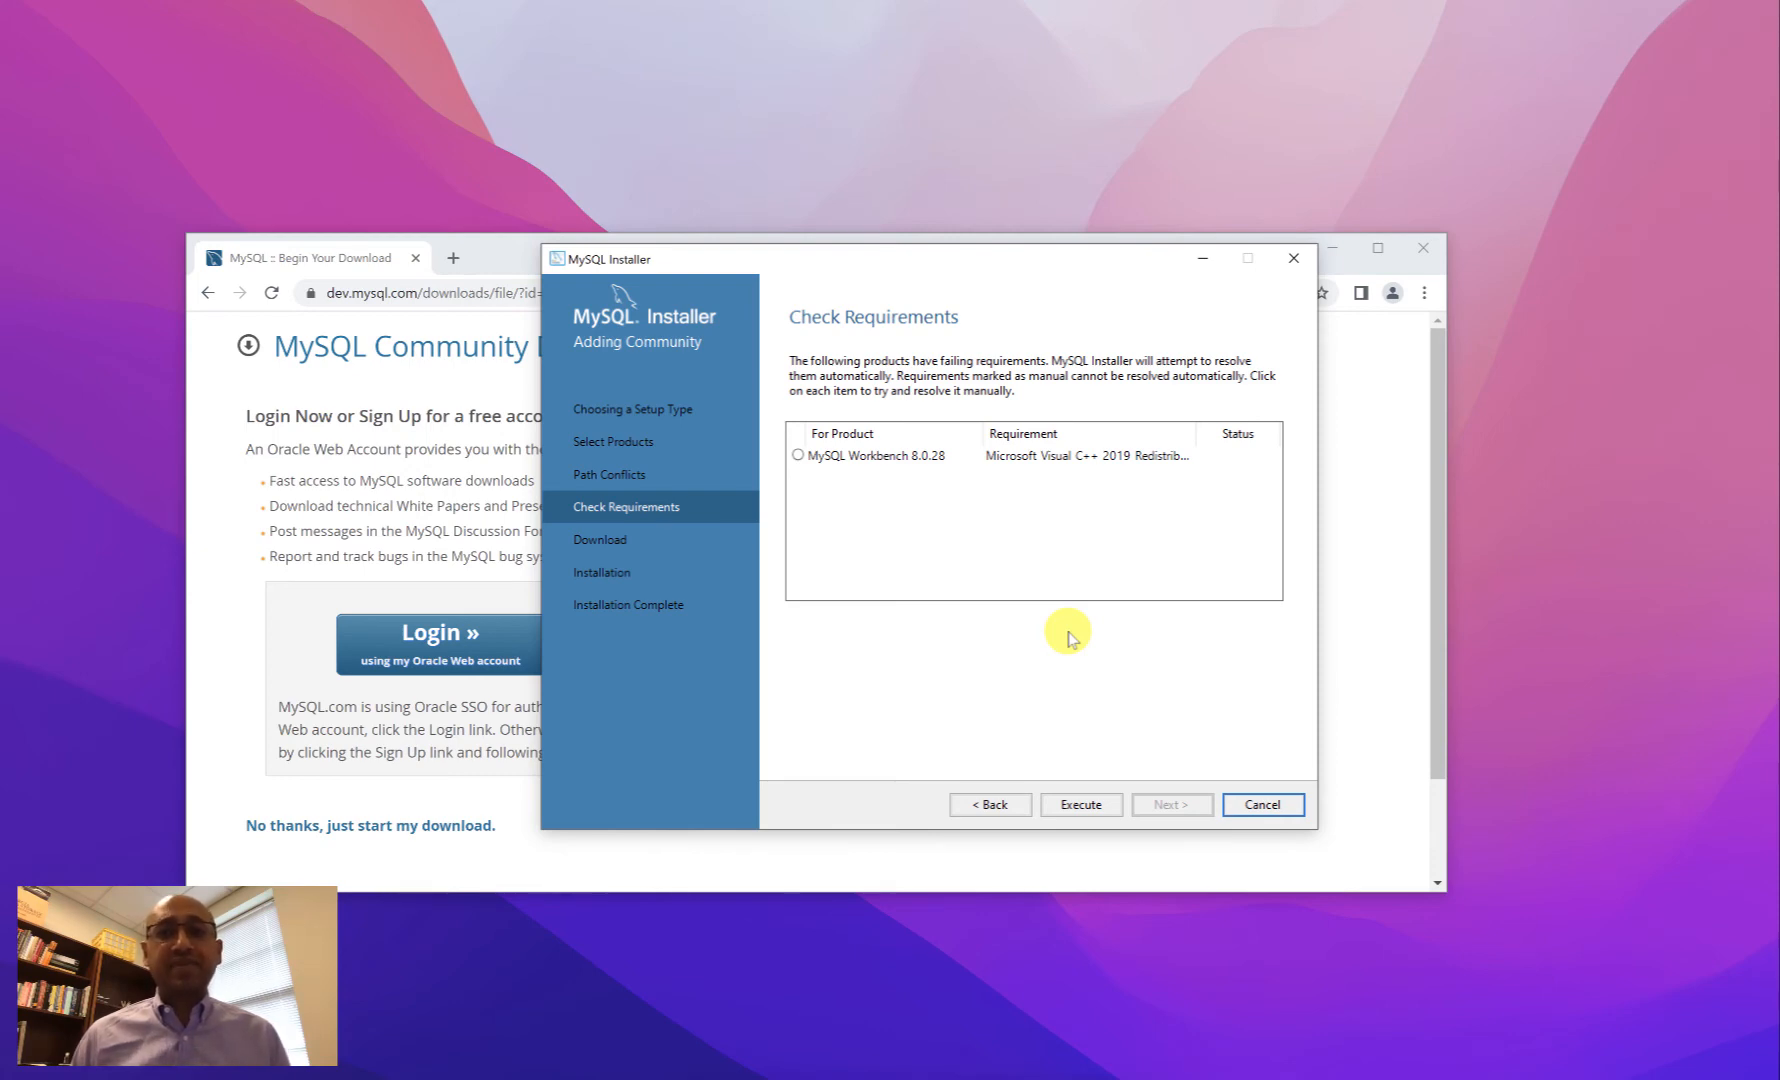
- Install the Visual C++ 2015-2019 Redistributable (x64) after accepting its license, then continue to Download
left_click(1081, 808)
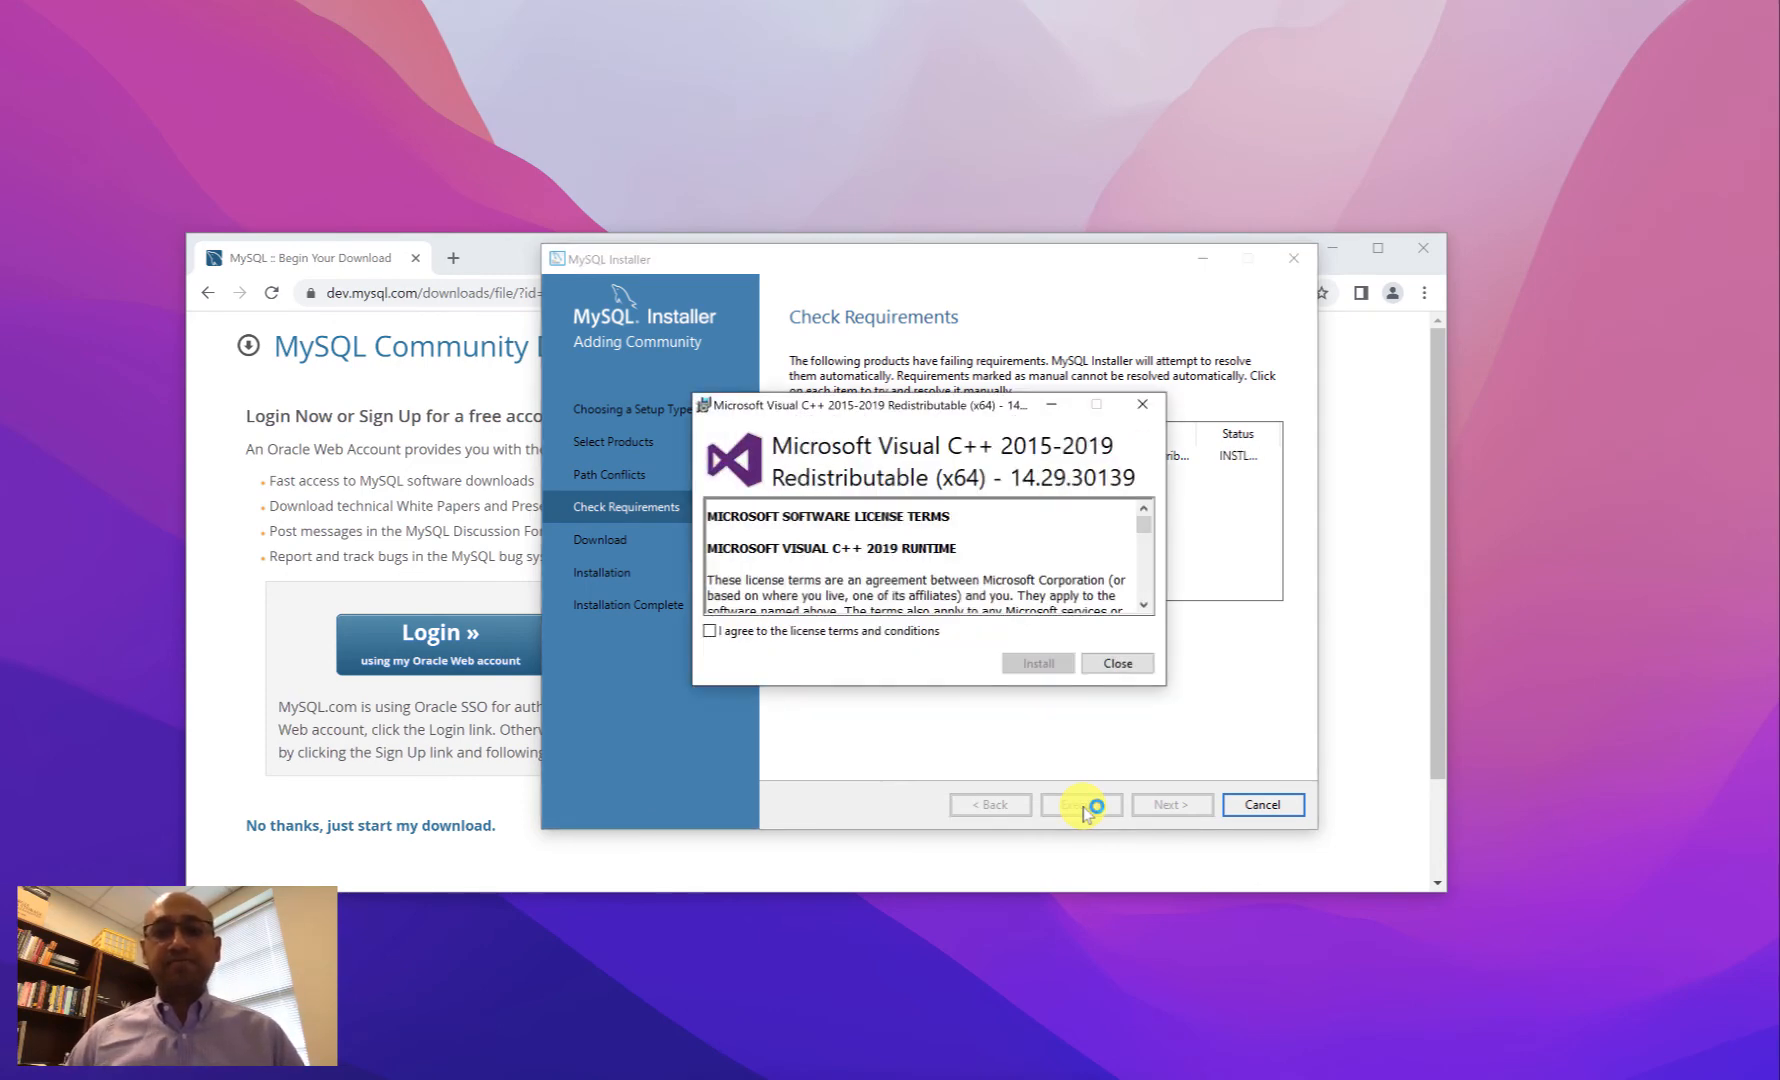
left_click(711, 631)
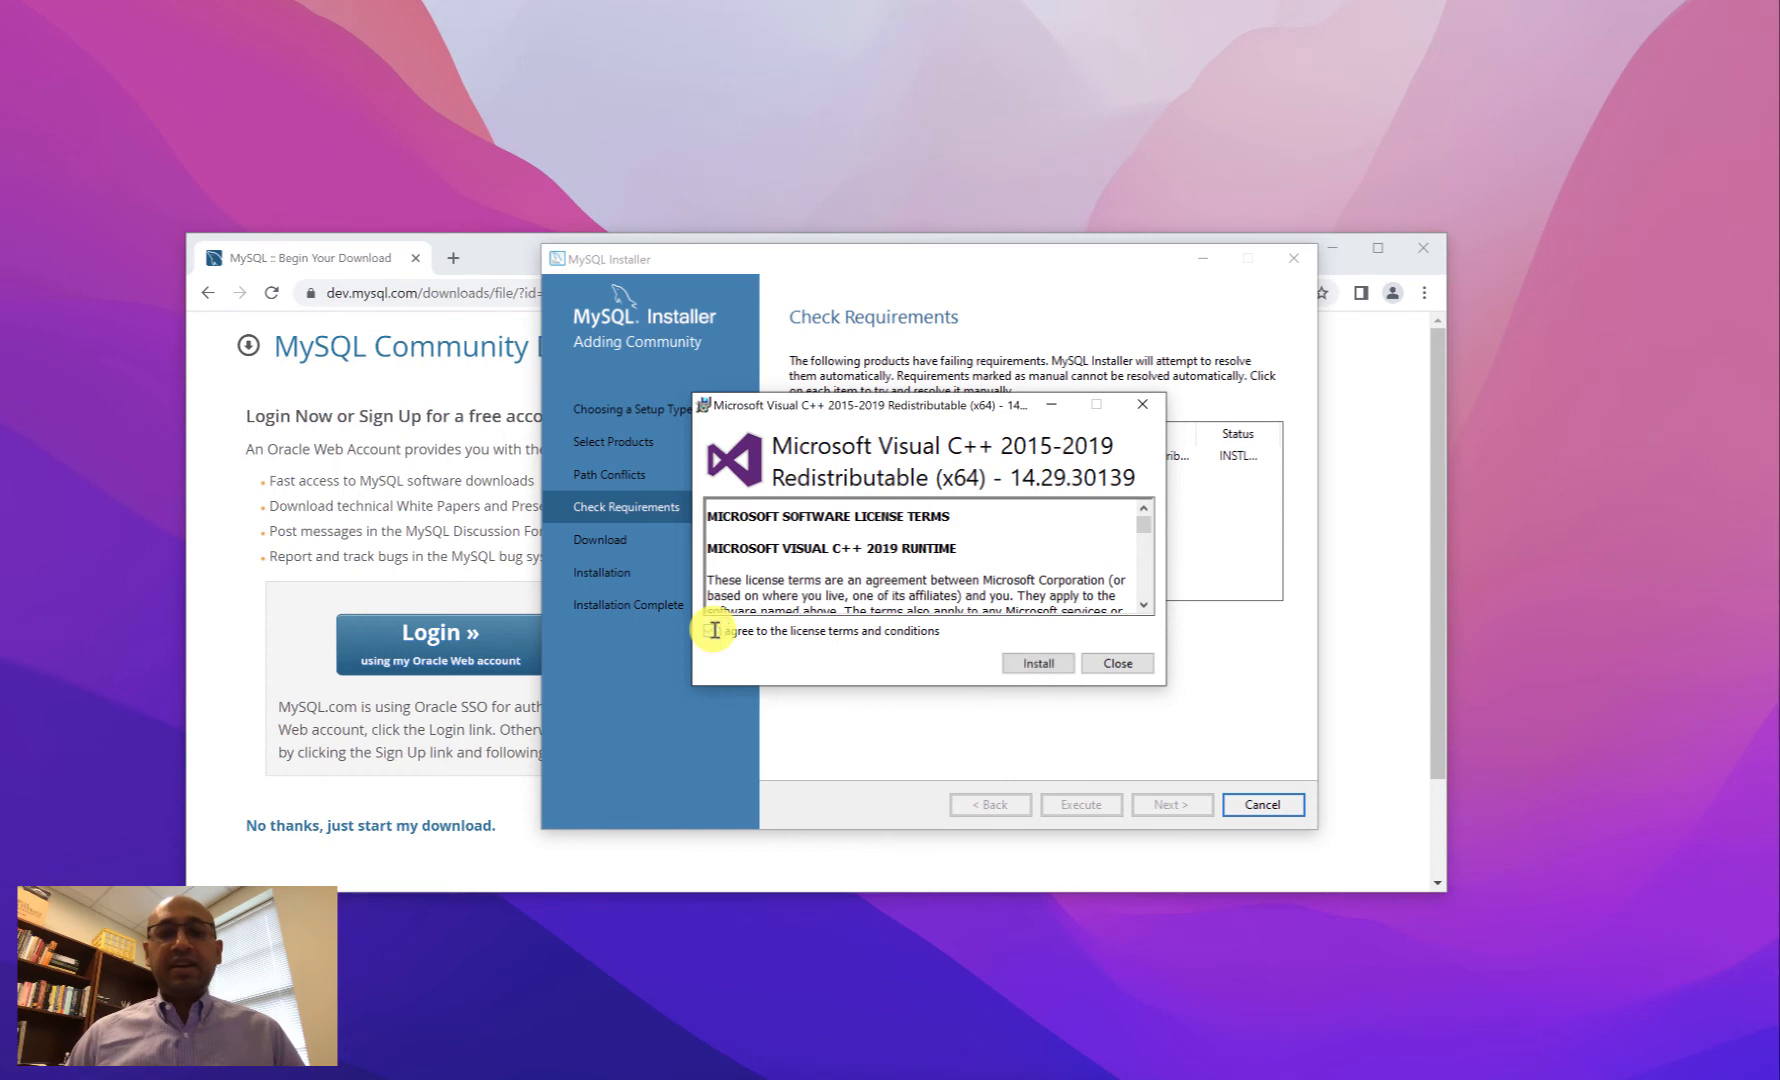
left_click(1038, 663)
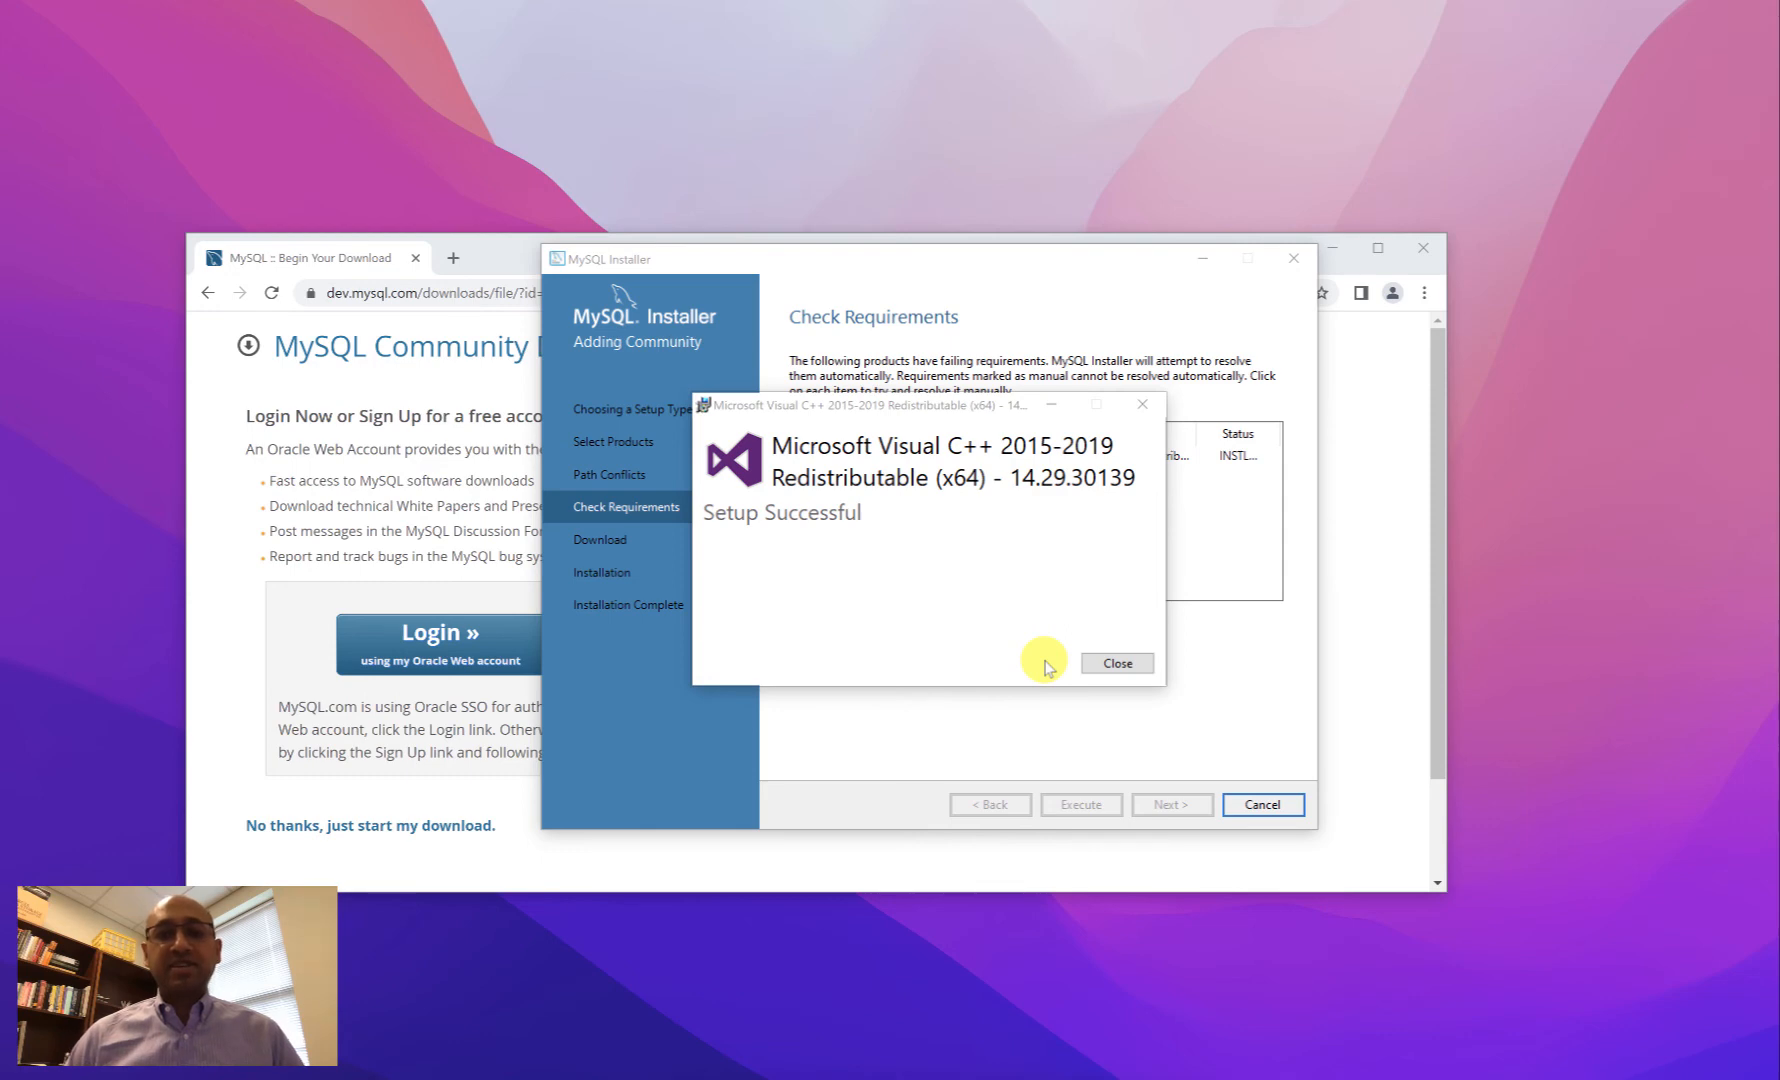
left_click(1095, 664)
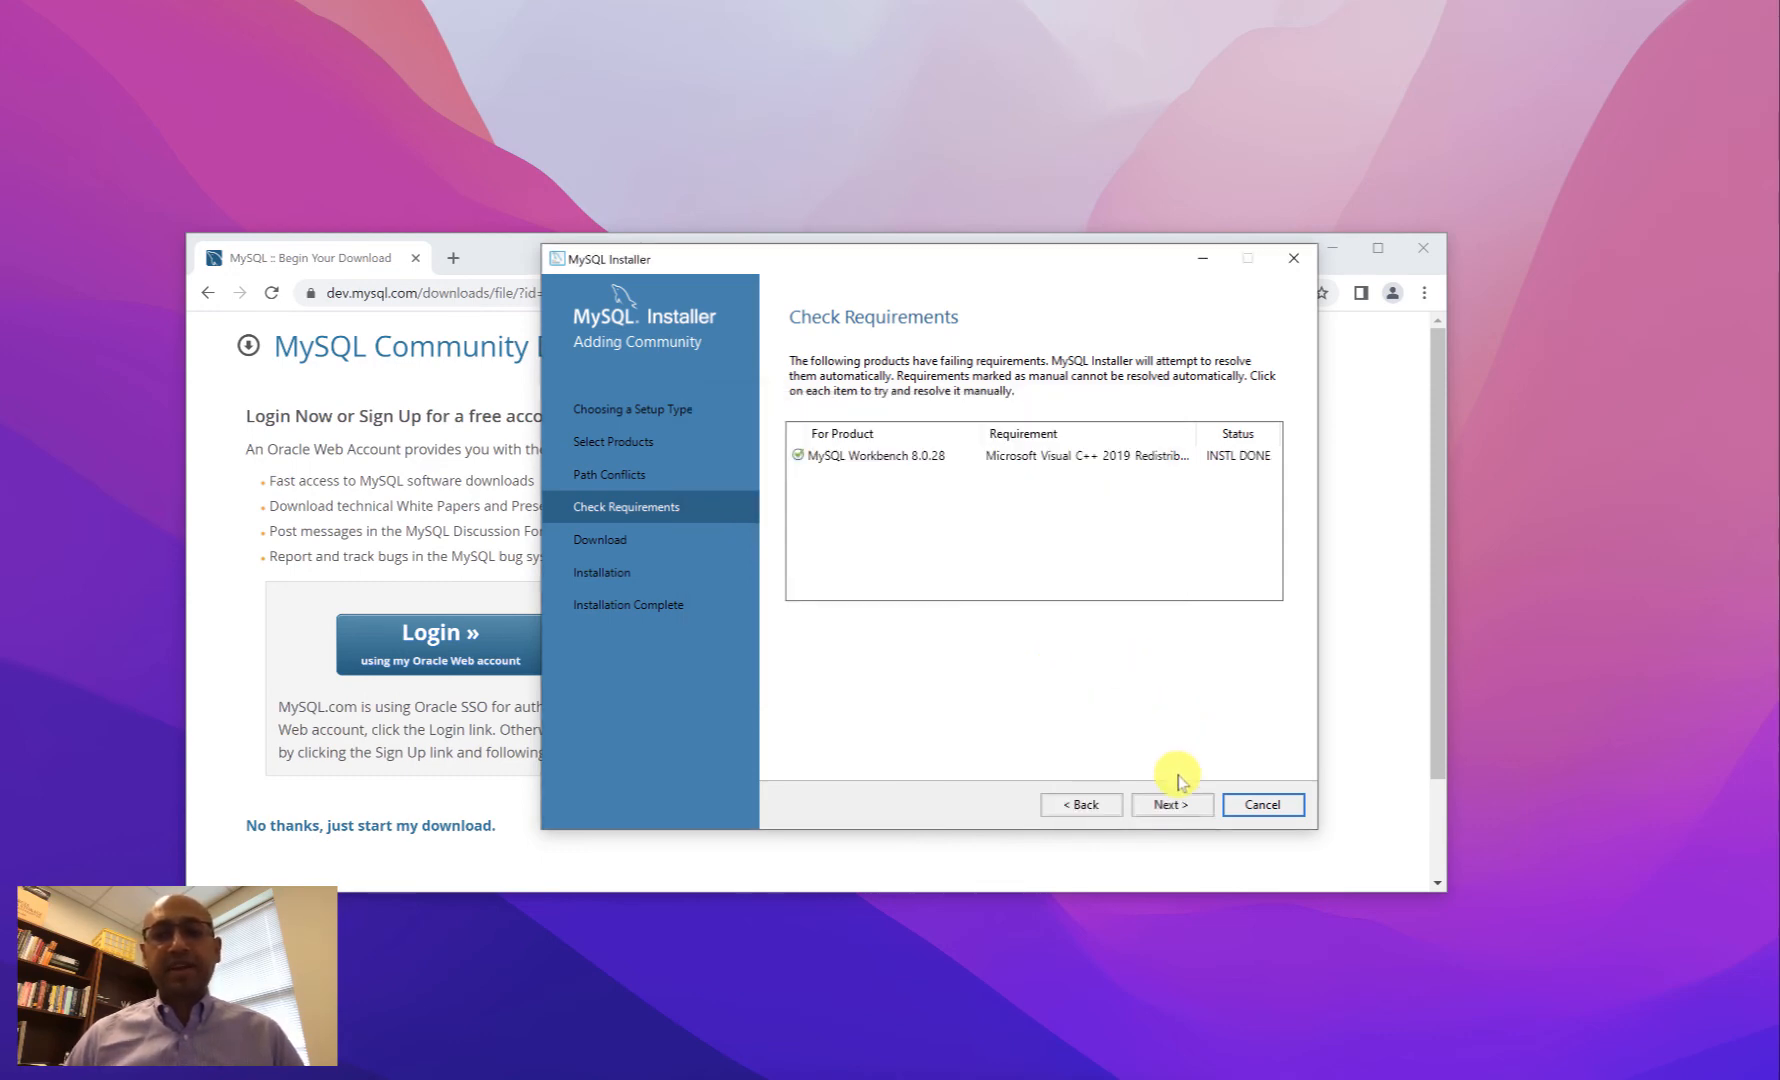
left_click(1172, 805)
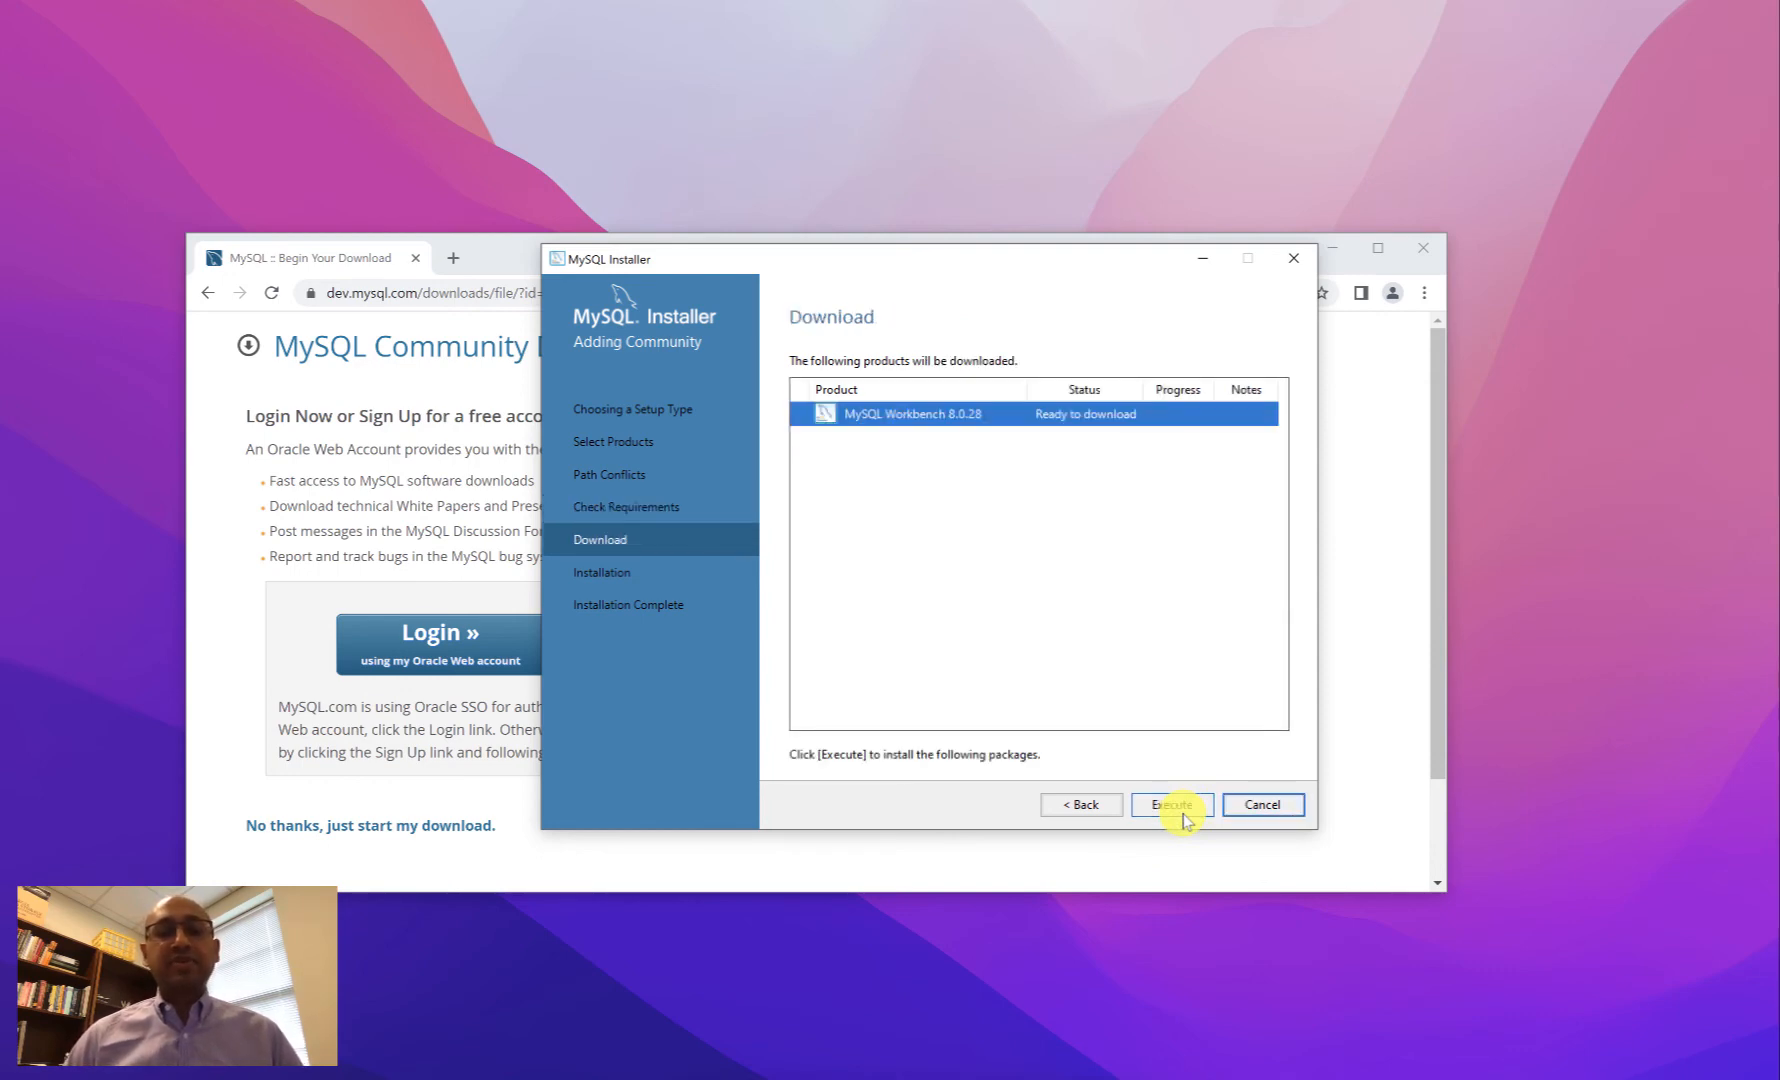
- Execute the Workbench 8.0.28 download, then its installation, and advance once status shows Complete
left_click(1188, 807)
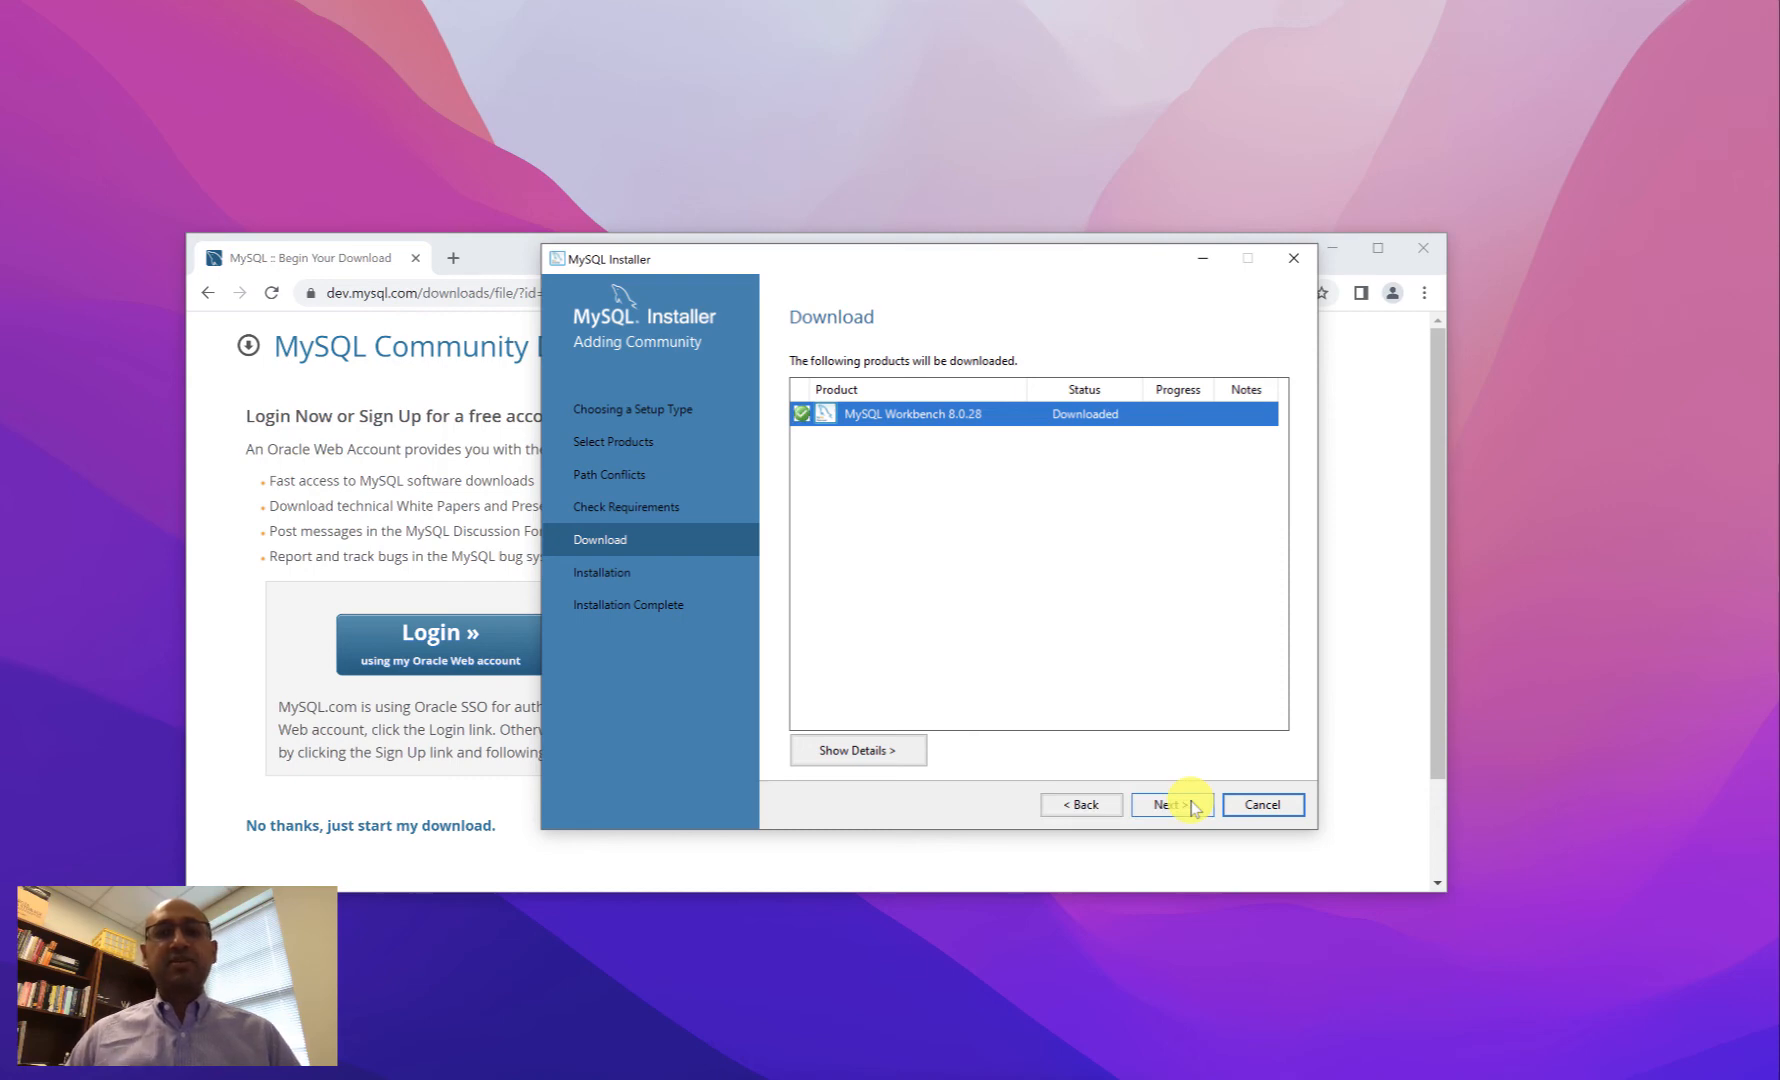
left_click(1190, 805)
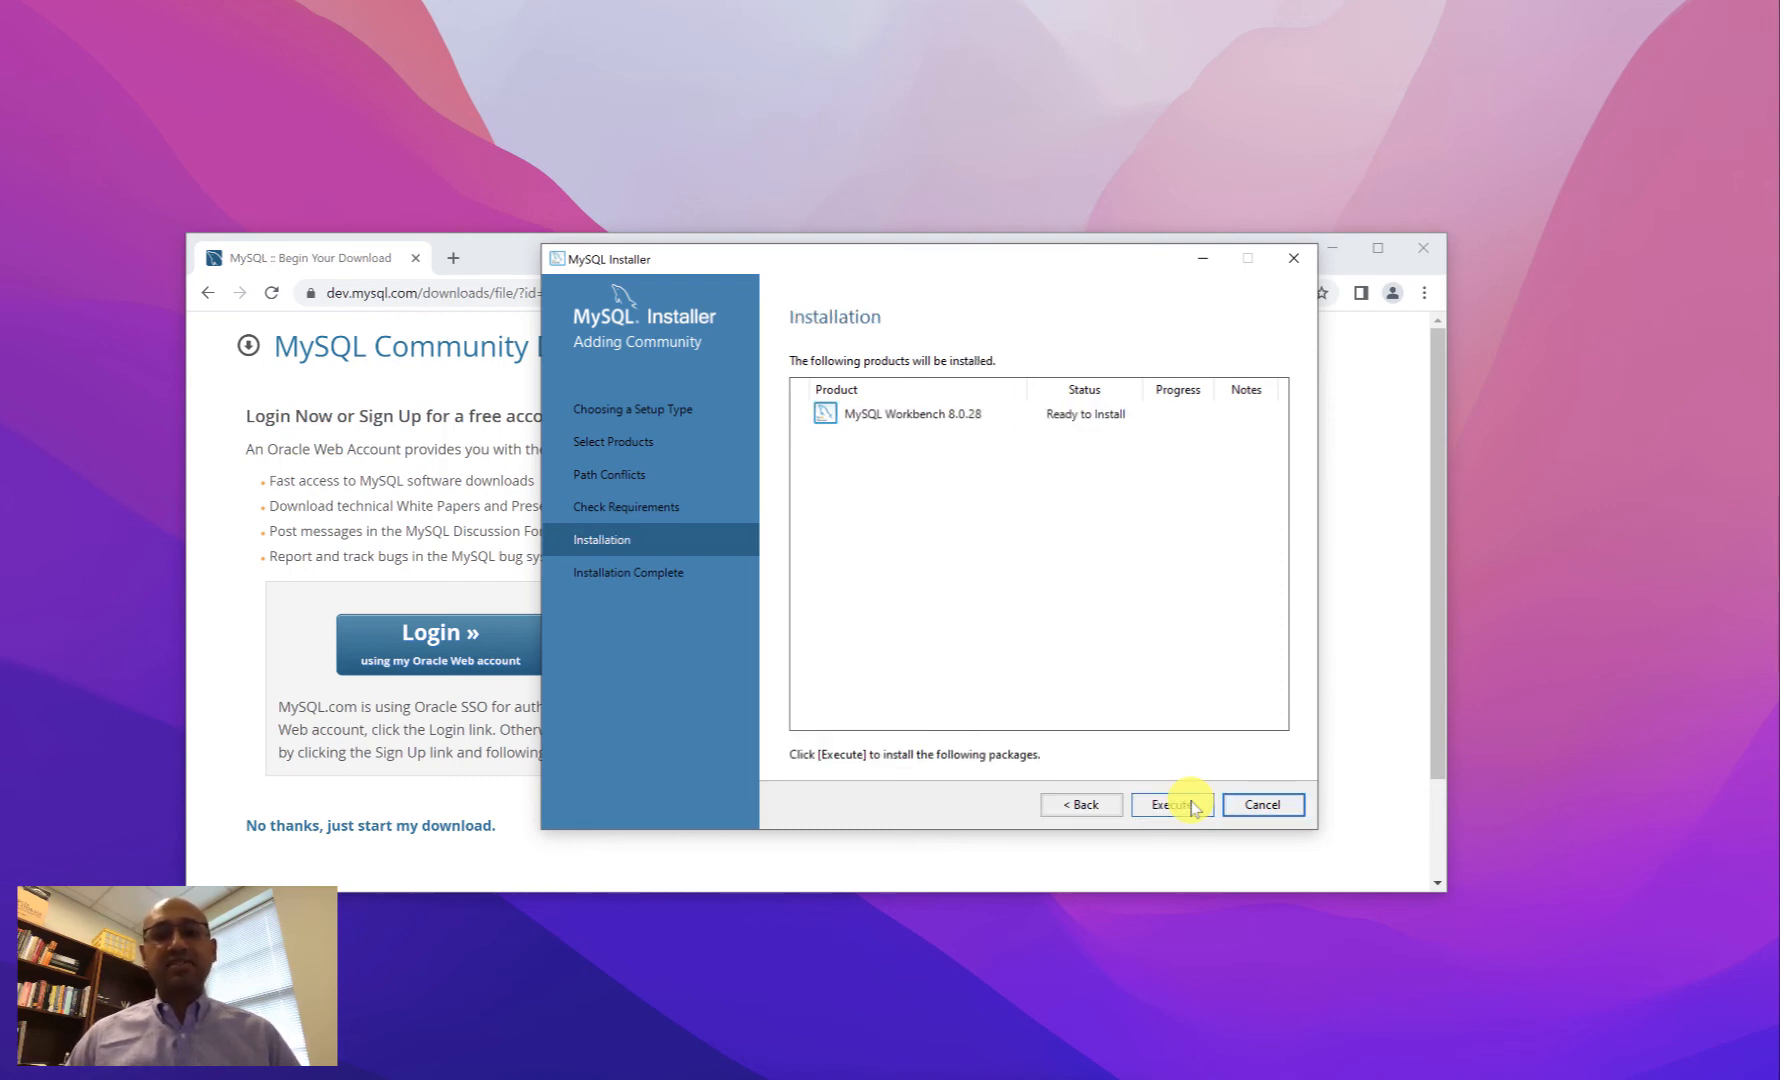
left_click(1190, 805)
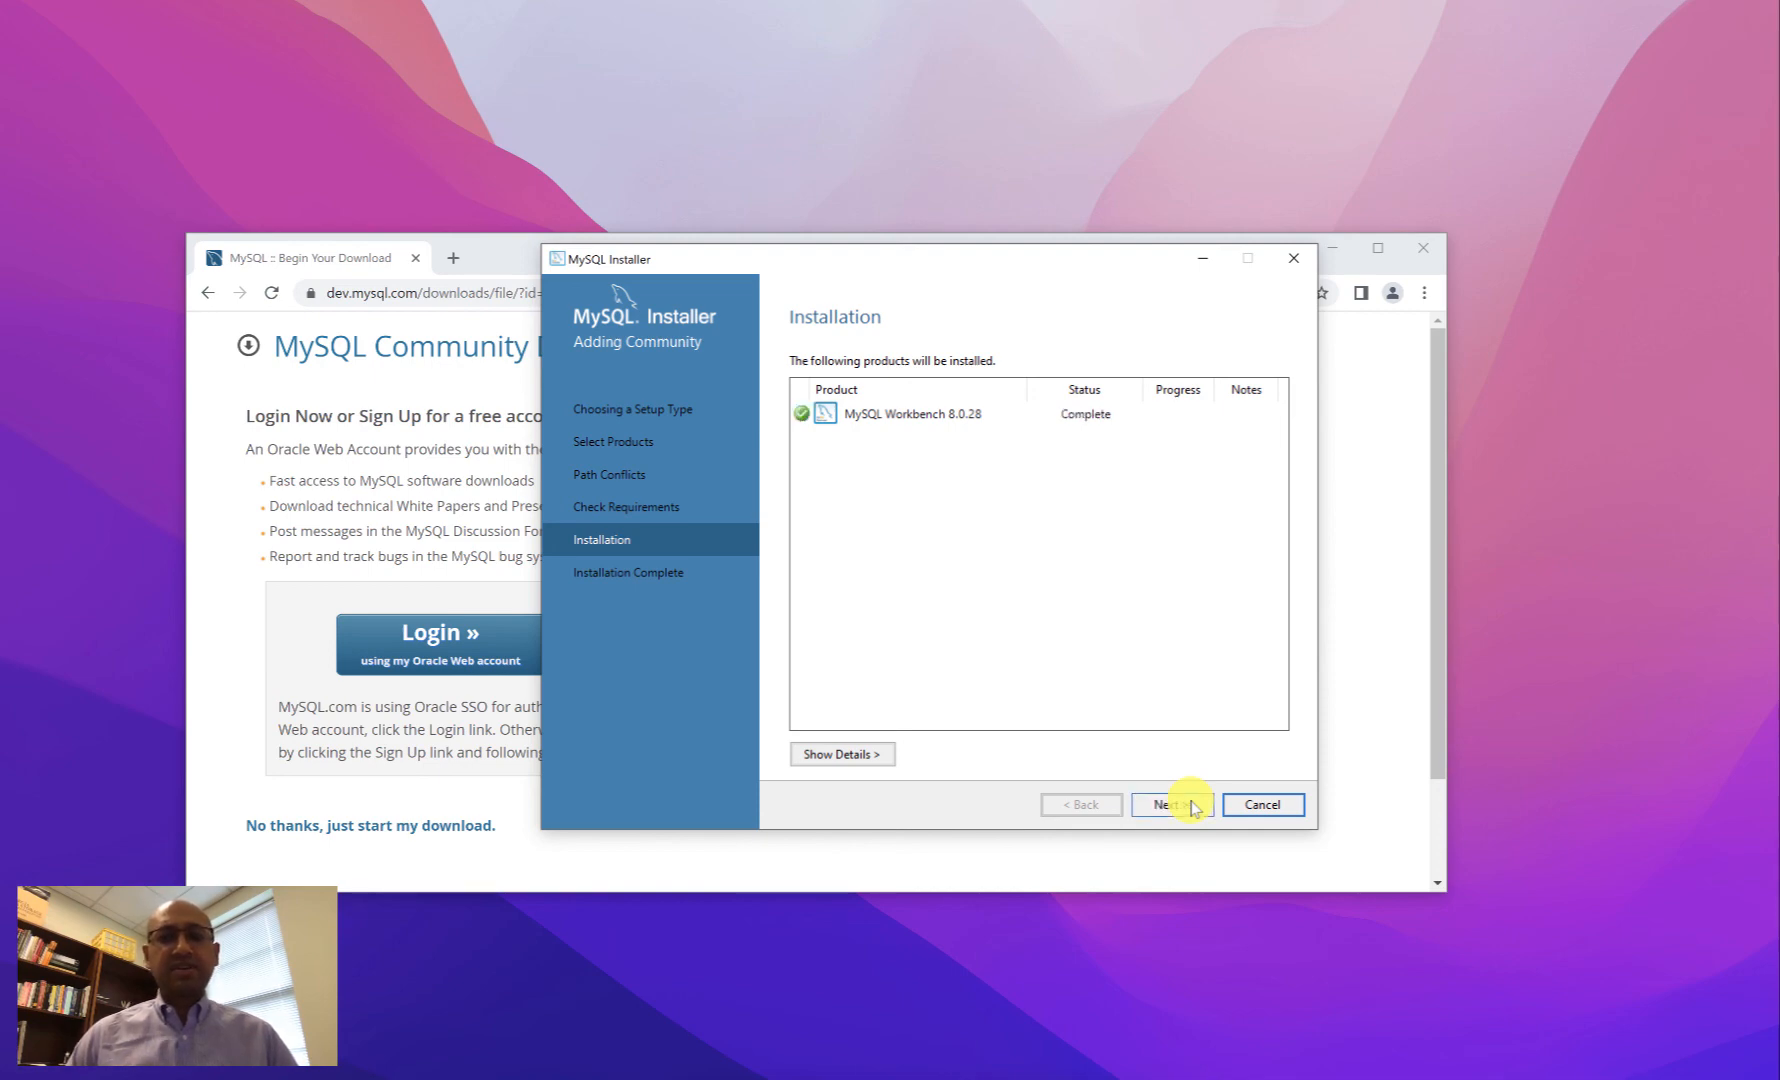
left_click(1170, 805)
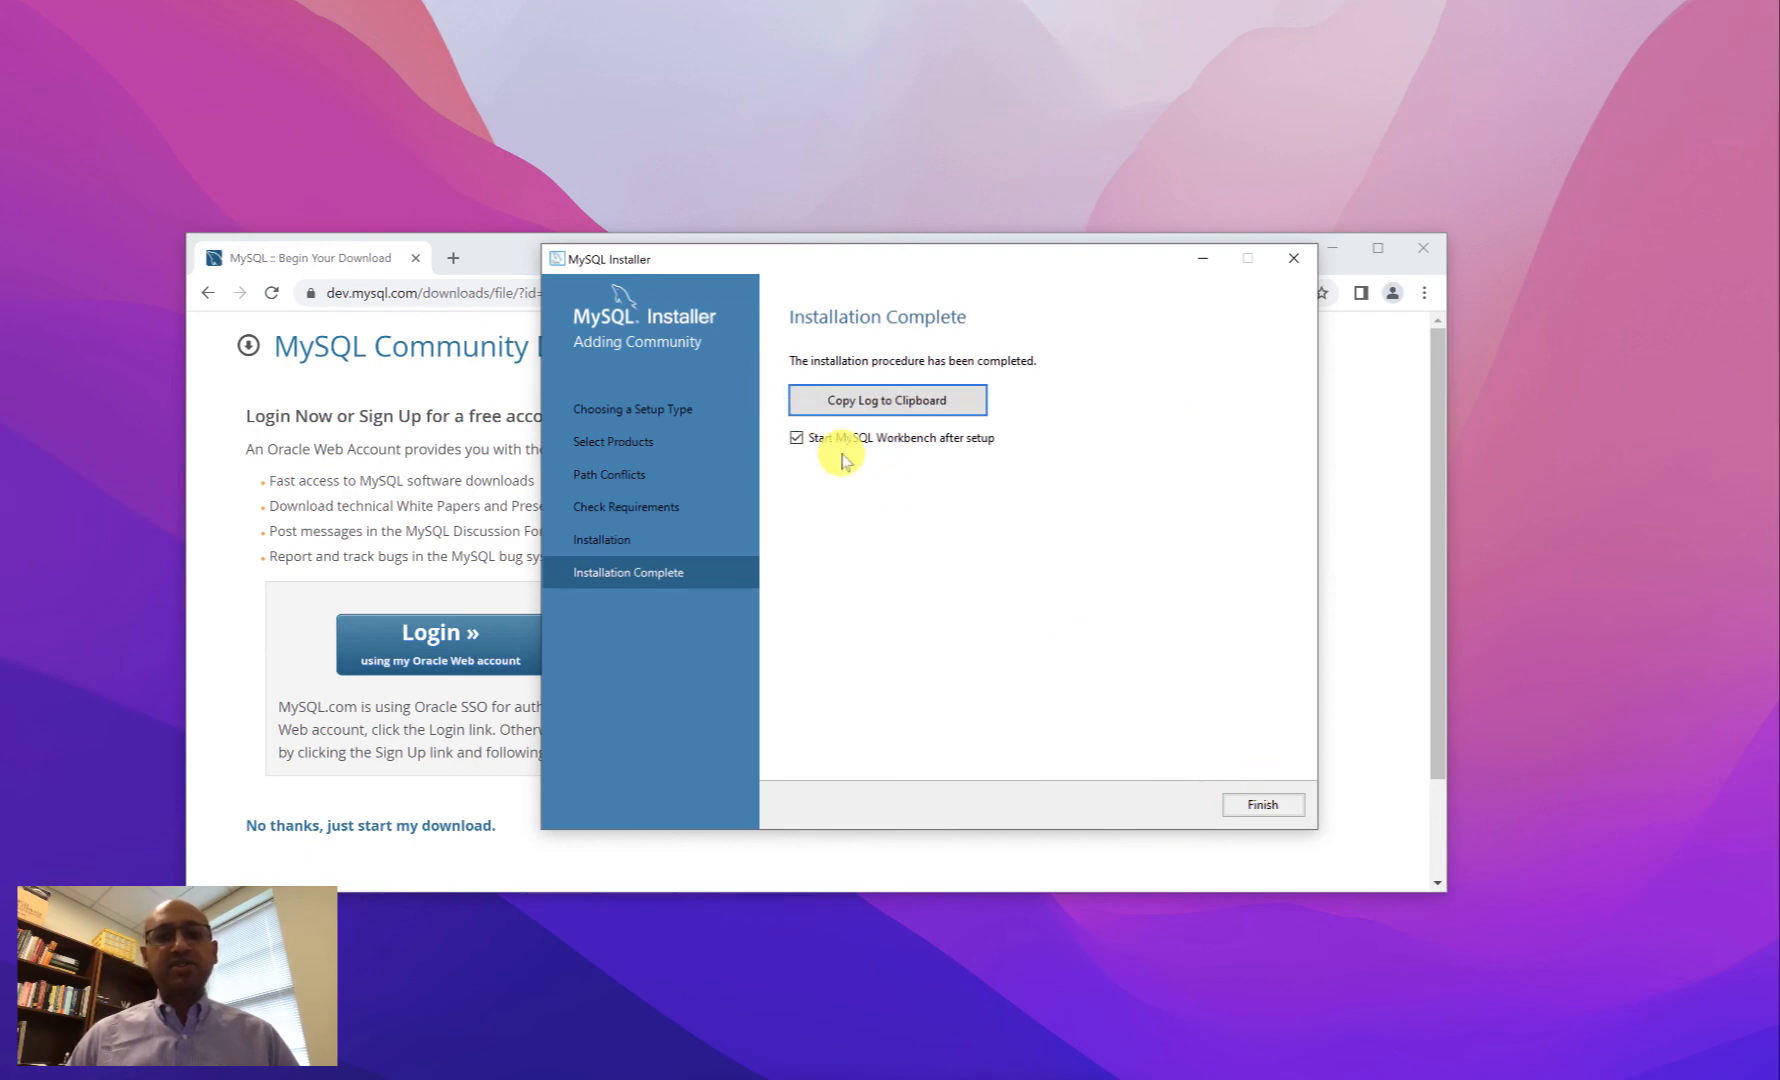
- Finish with 'Start MySQL Workbench after setup' checked, bringing up the Workbench Welcome screen
left_click(1264, 806)
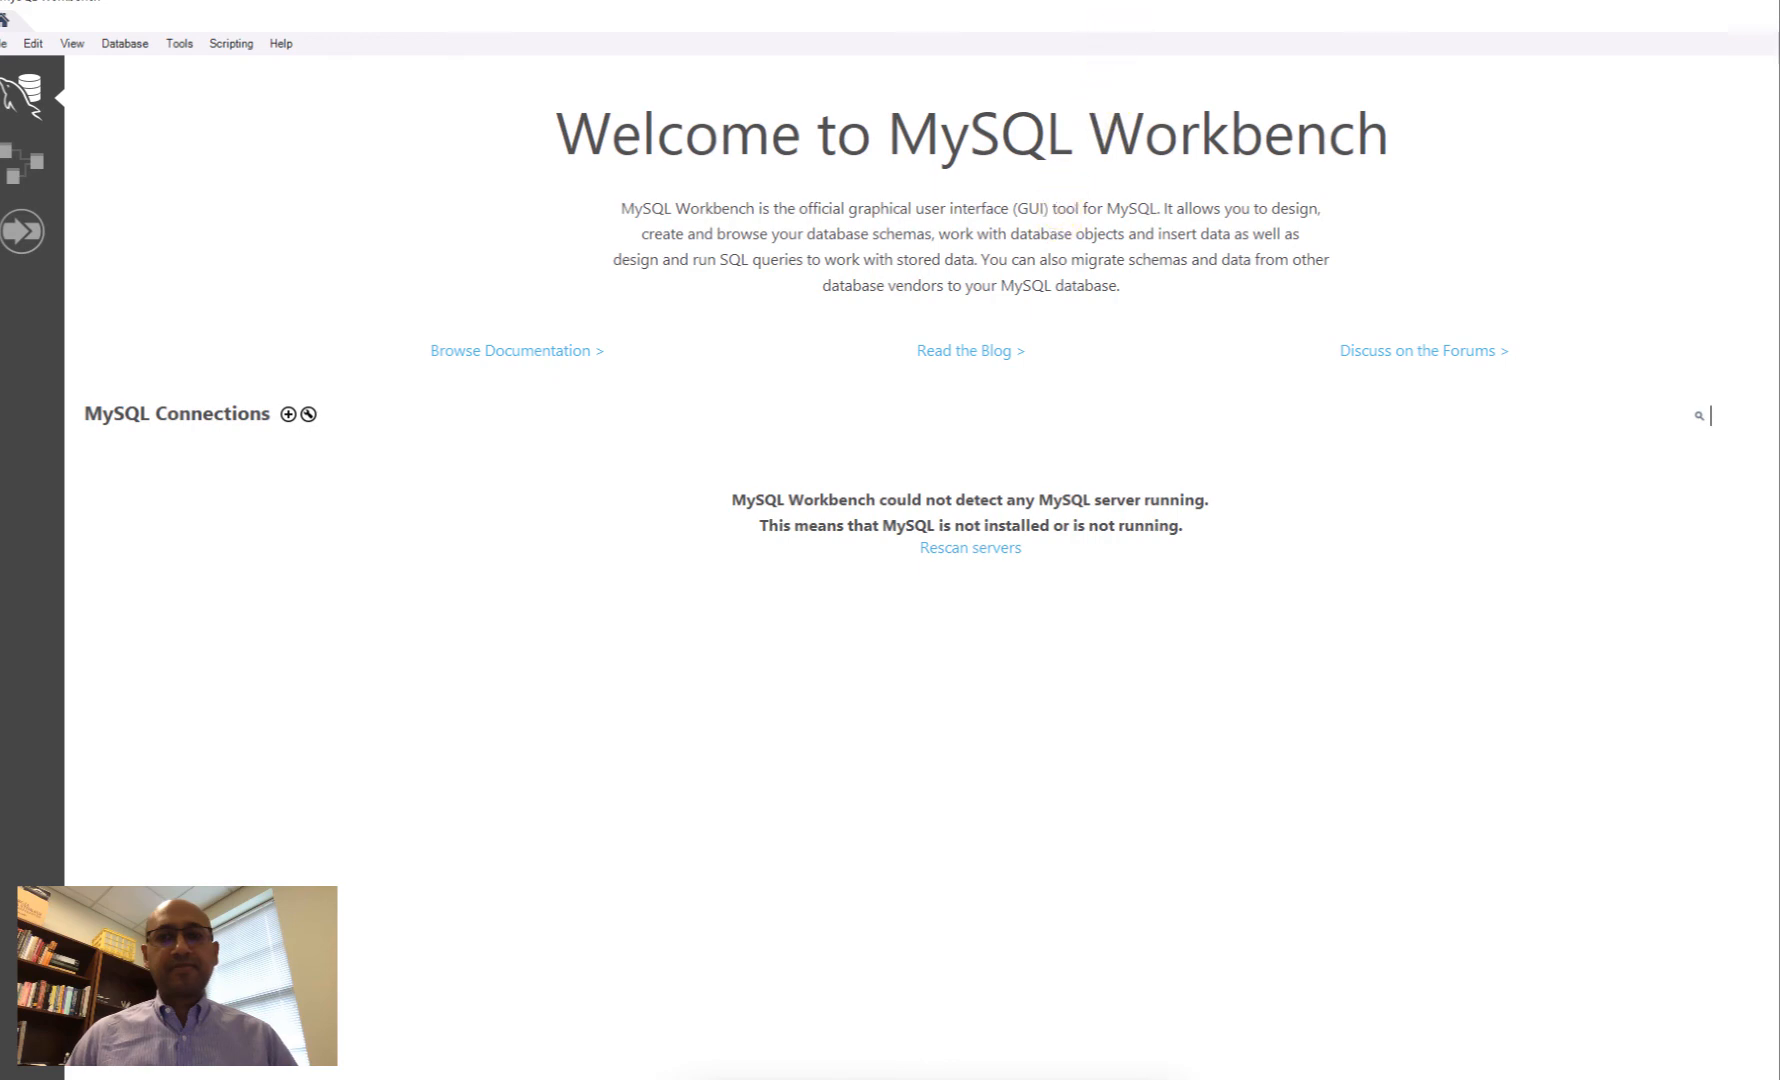
left_click(1133, 4)
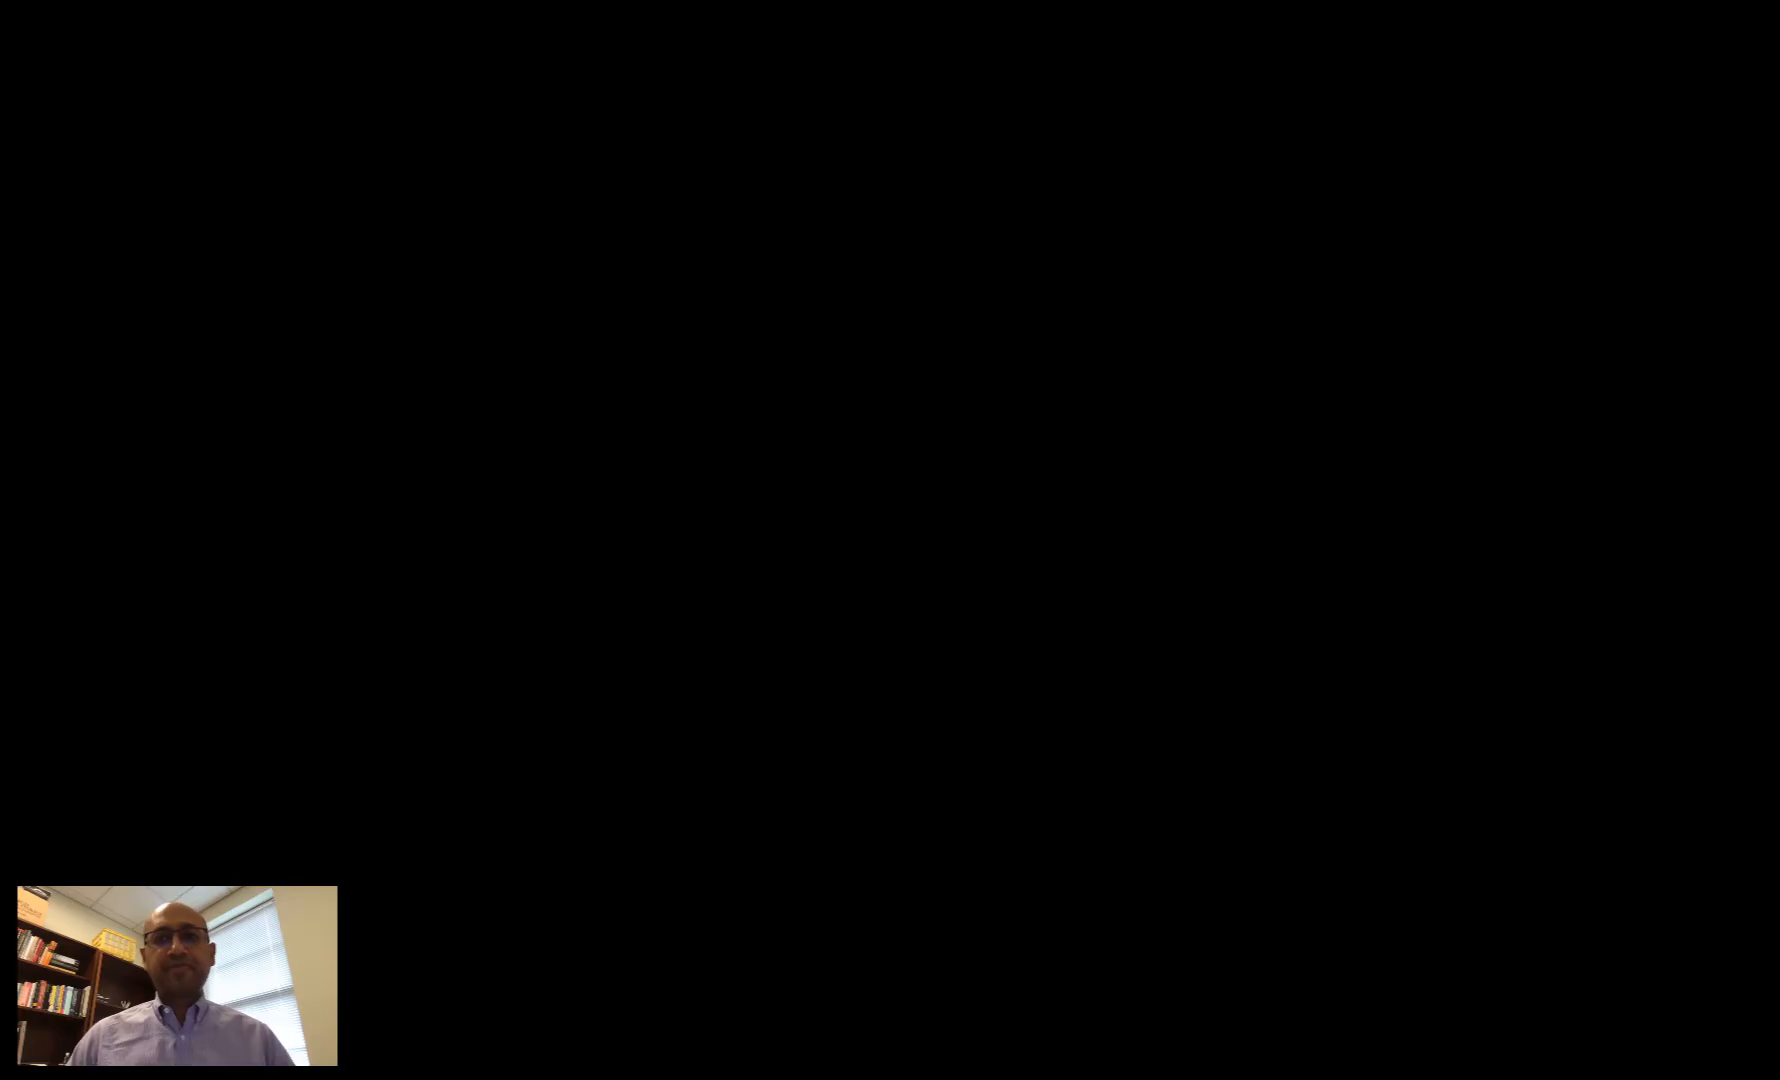